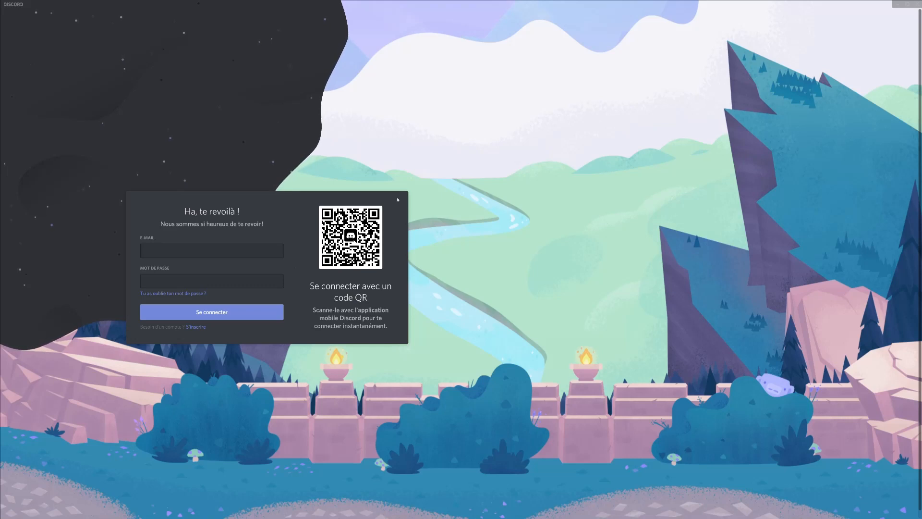
Go from the login screen to the Créer un compte sign-up form using the S'inscrire link.
left_click(198, 327)
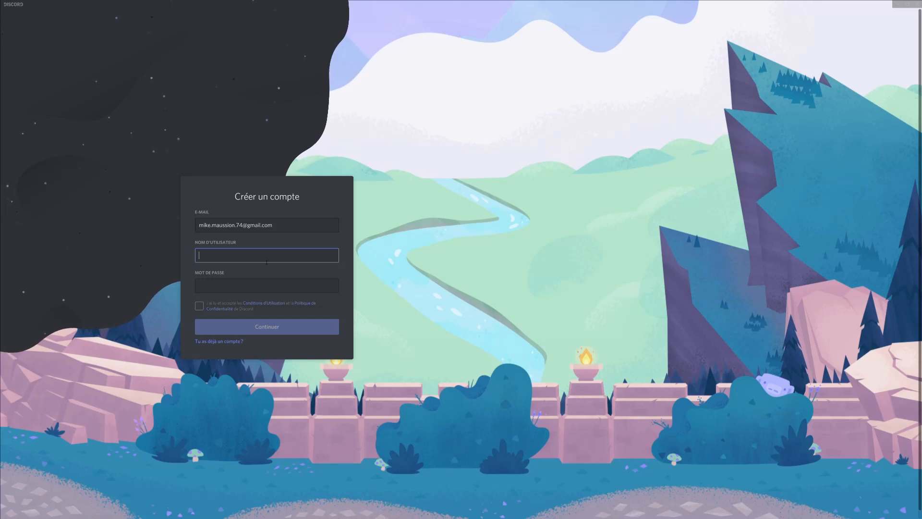
Enter a username and a six-character password, accept the terms, and submit with Continuer.
type("MIKE")
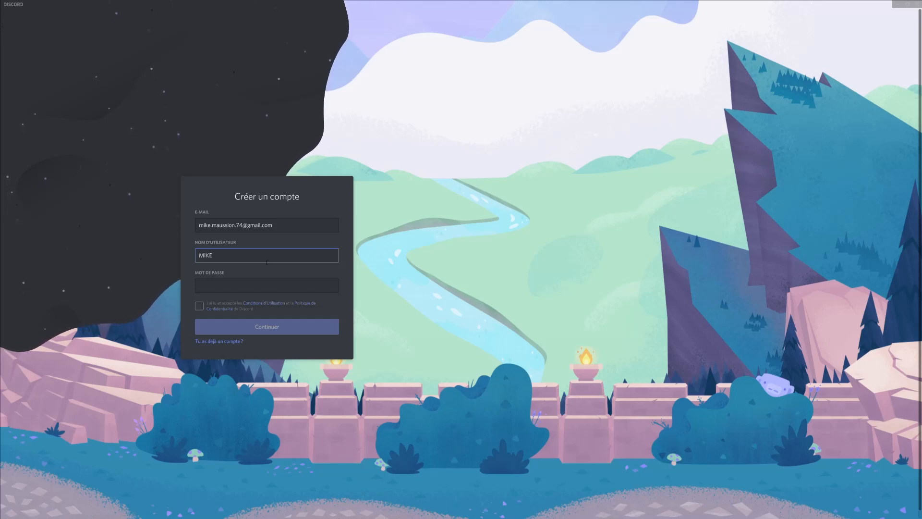
key("BackSpace")
key("BackSpace")
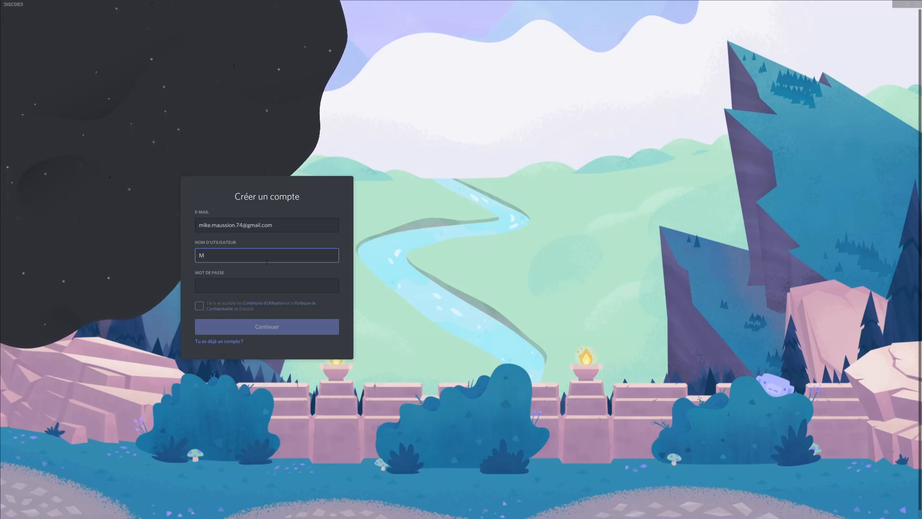
type("ike909")
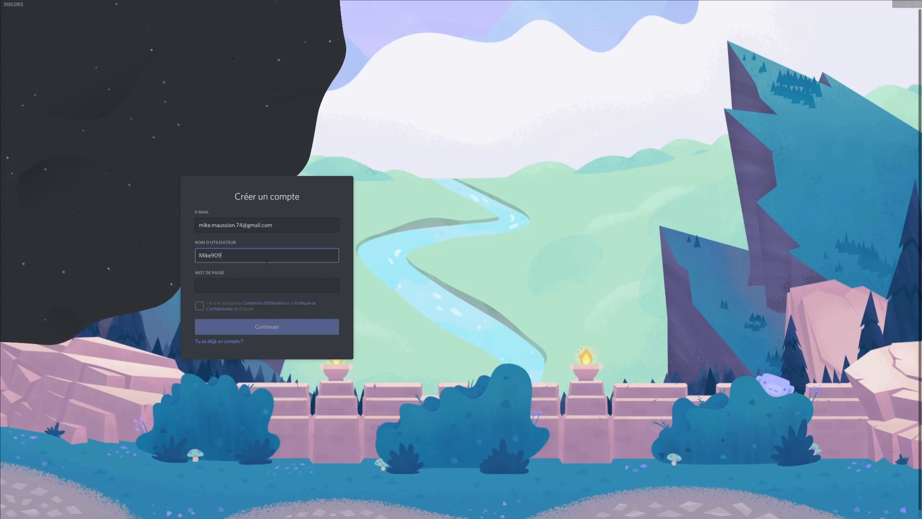
left_click(263, 287)
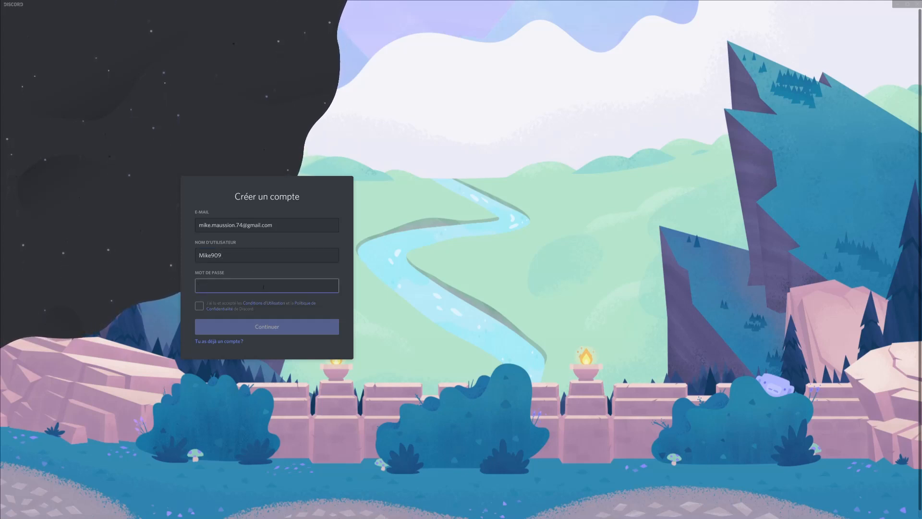
type("••••••")
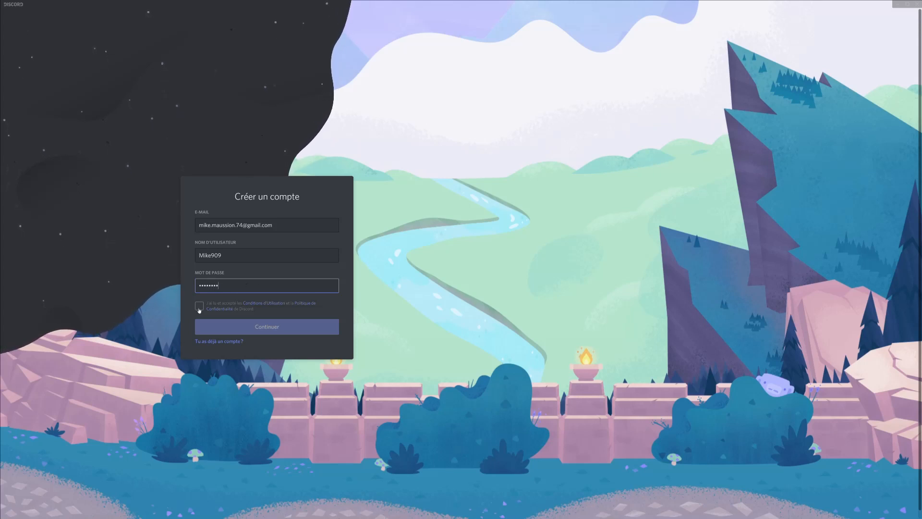
left_click(200, 308)
left_click(246, 327)
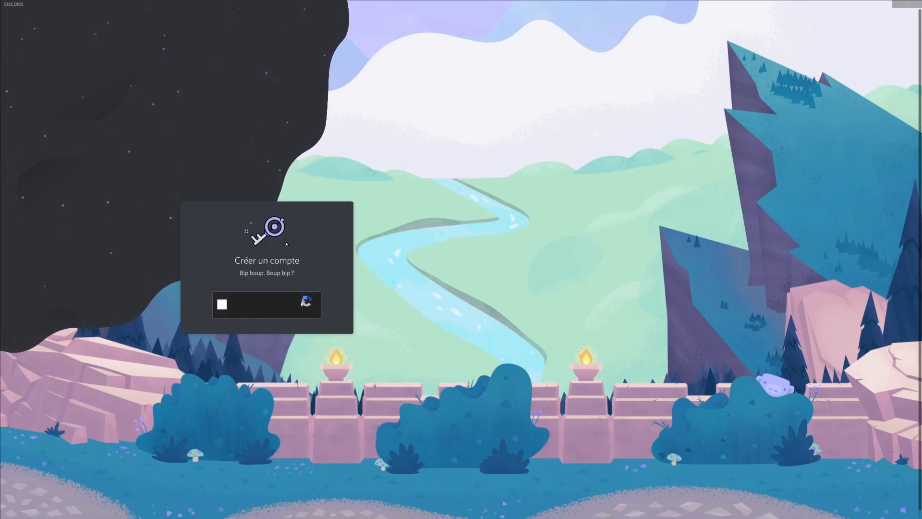
Pass the reCAPTCHA by picking the four bike (vélos) tiles and validating.
left_click(222, 304)
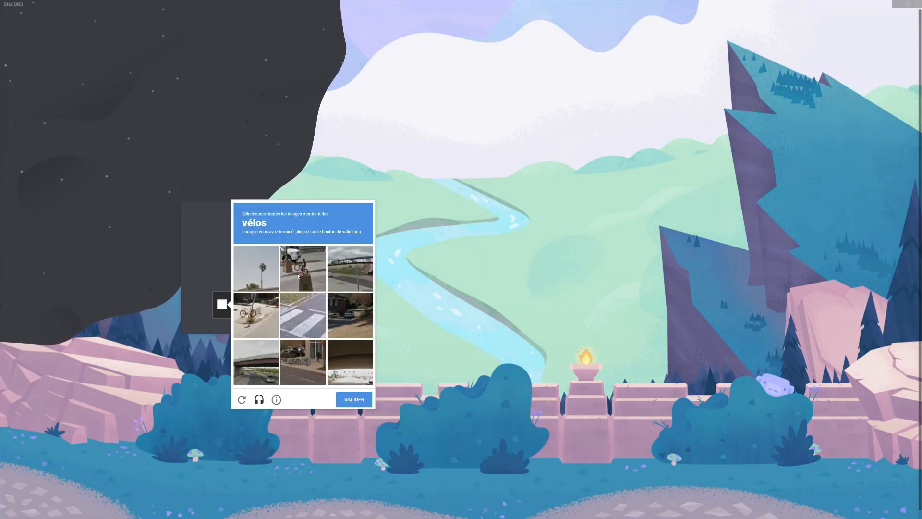
left_click(303, 268)
left_click(256, 314)
left_click(307, 364)
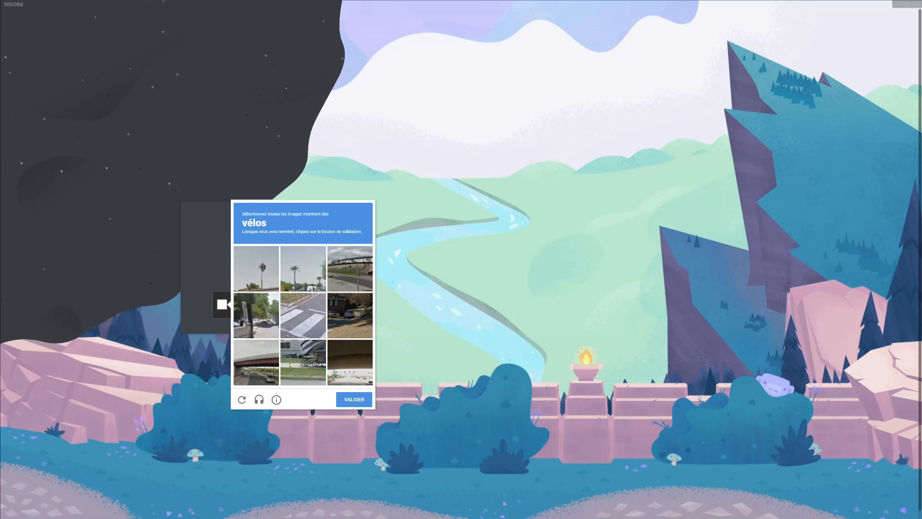
left_click(291, 365)
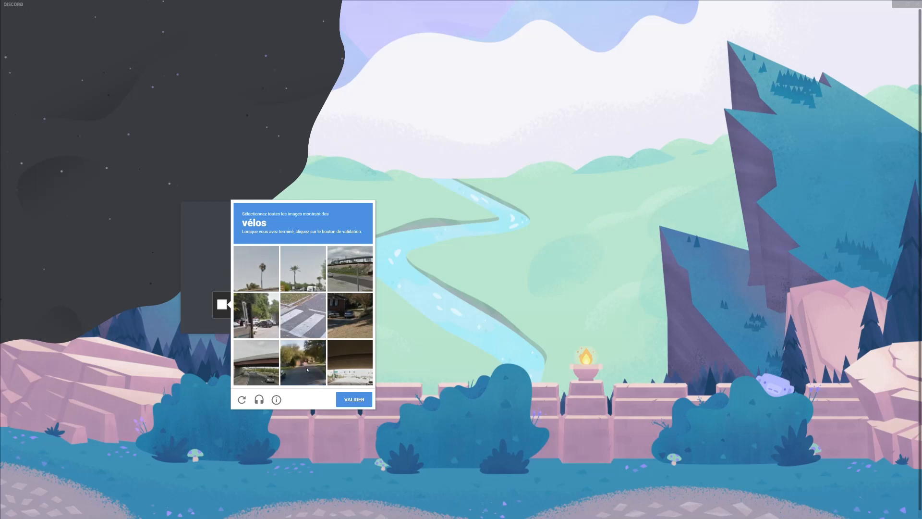
left_click(355, 399)
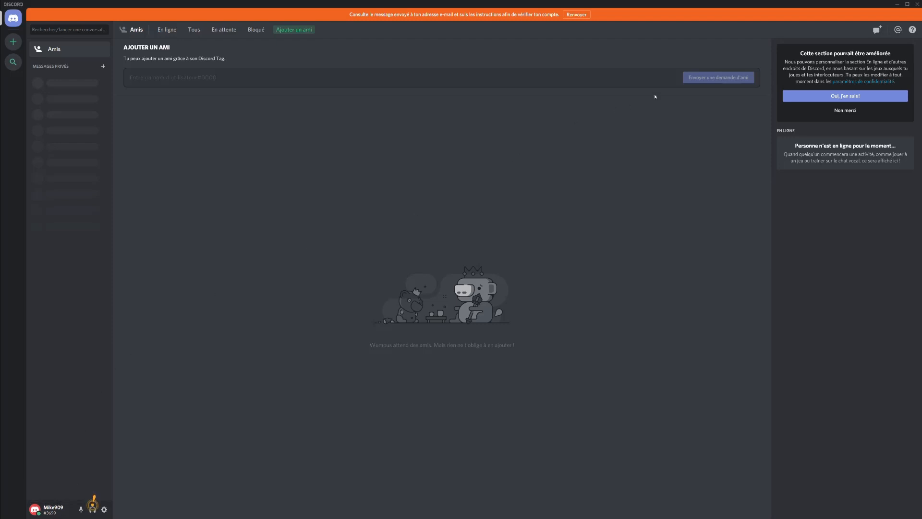
Browse the Bloqué, En attente and Tous friend lists, ending on En ligne.
left_click(262, 31)
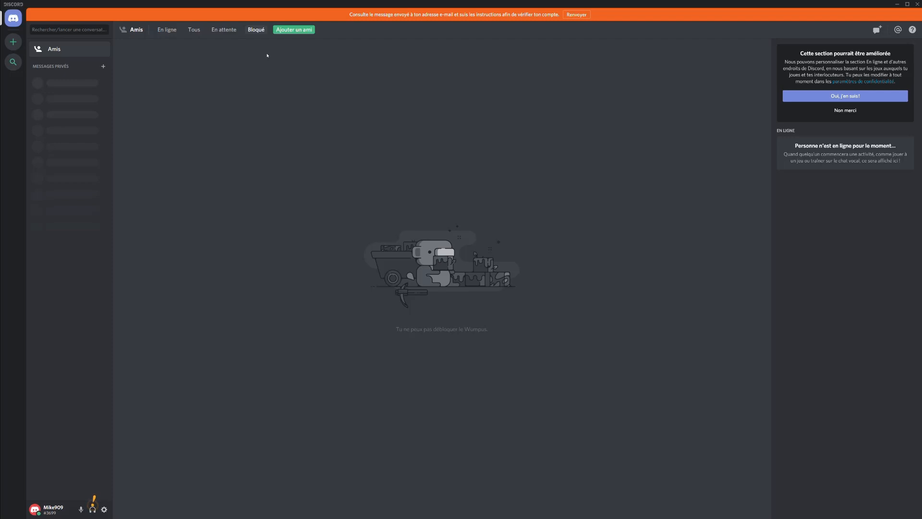
left_click(230, 32)
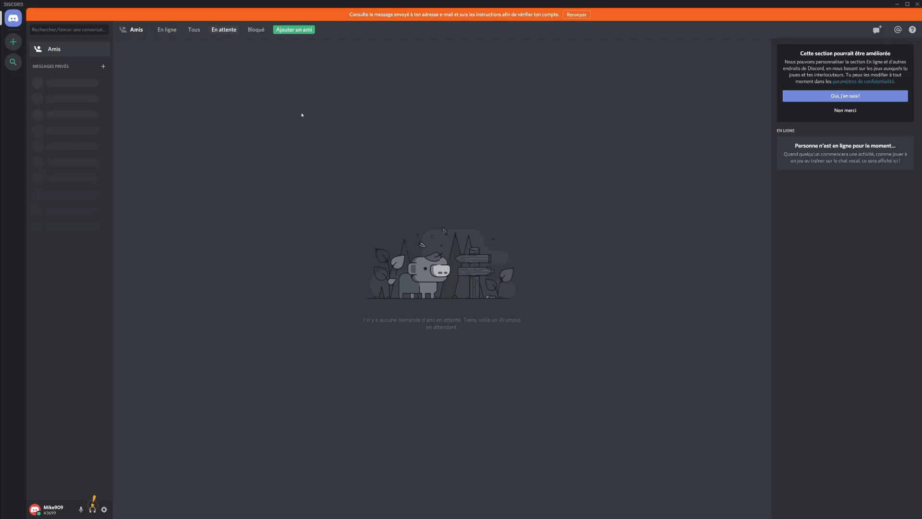
left_click(194, 30)
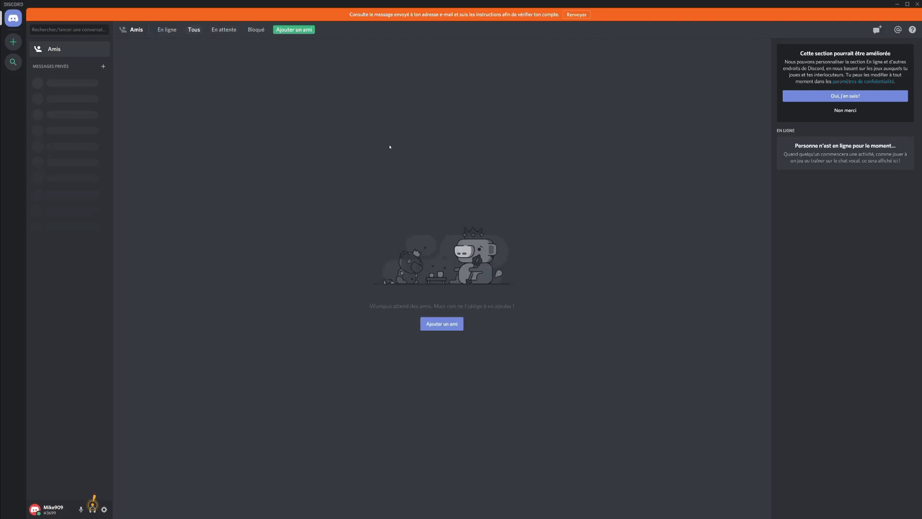
left_click(167, 29)
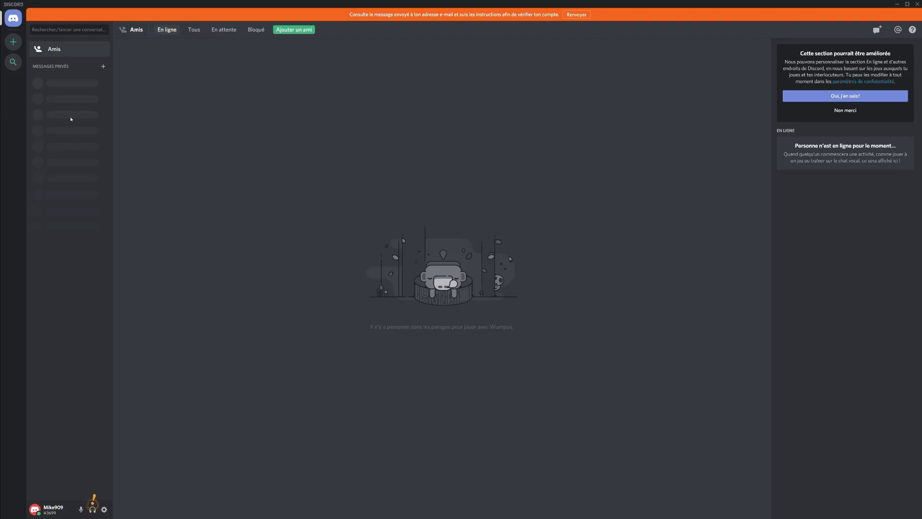
Create a brand-new server through Créer un serveur and name it ECOLE.
left_click(14, 42)
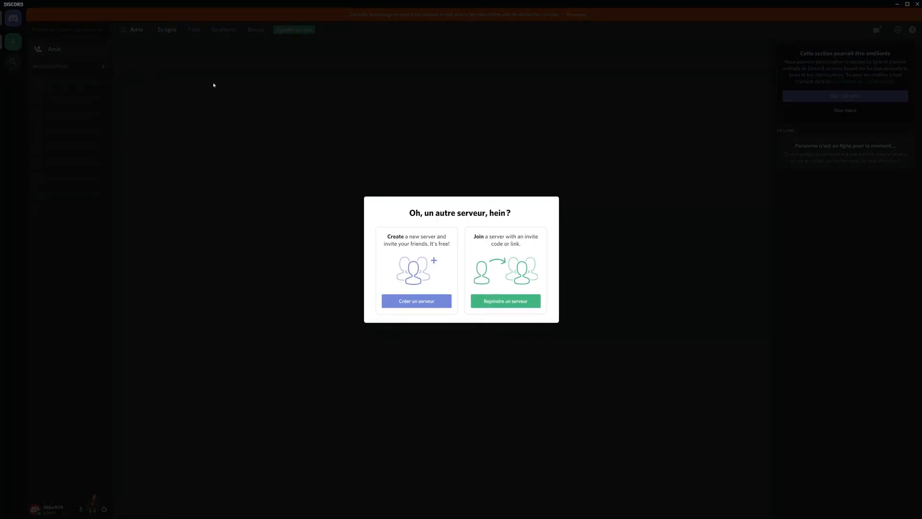
left_click(402, 306)
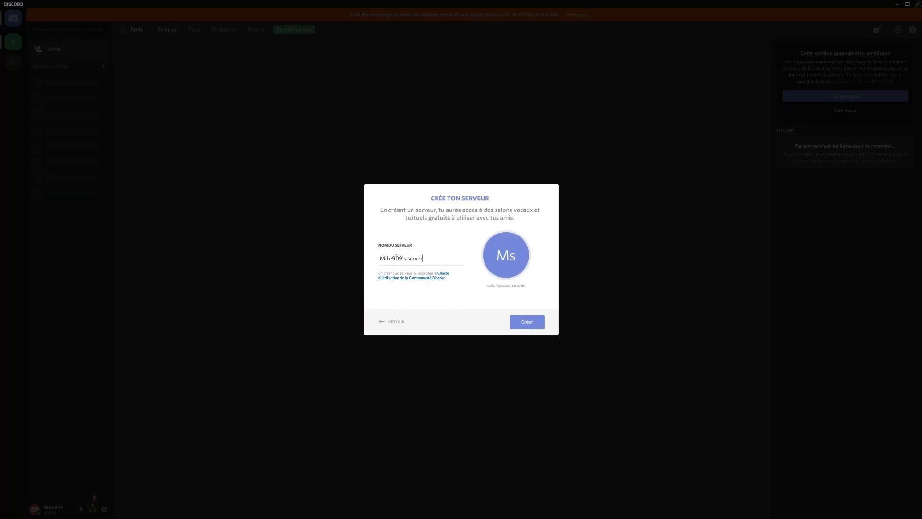
left_click_drag(423, 258, 379, 258)
type("ECOLE")
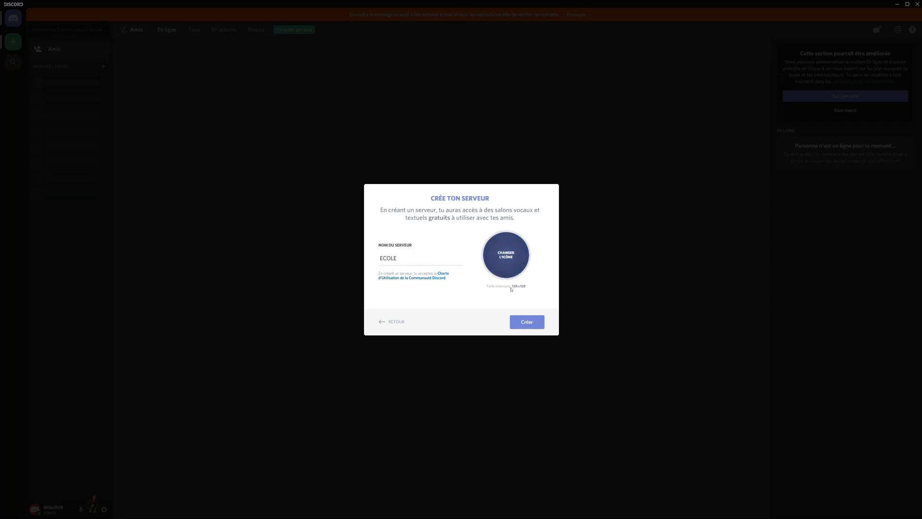
left_click(525, 322)
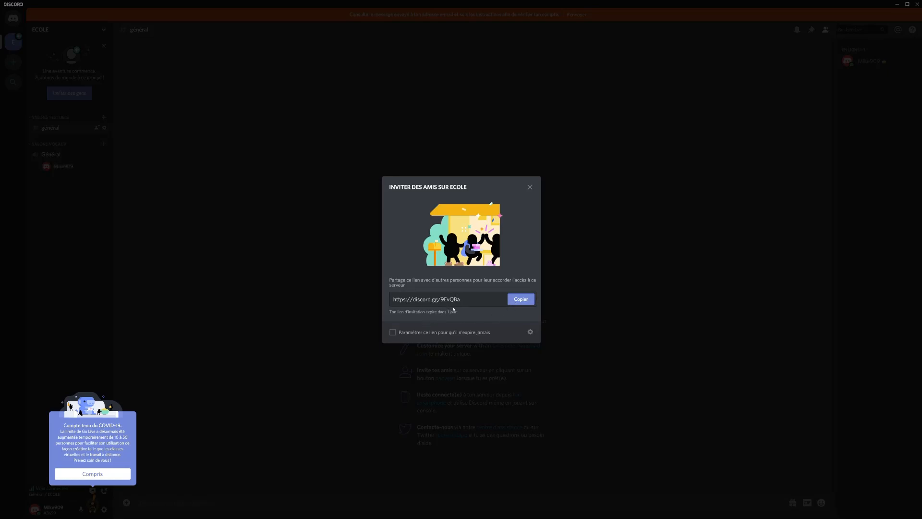
Set the ECOLE invite link to never expire, then dismiss the invite dialog and COVID-19 notice.
left_click(394, 334)
left_click(530, 187)
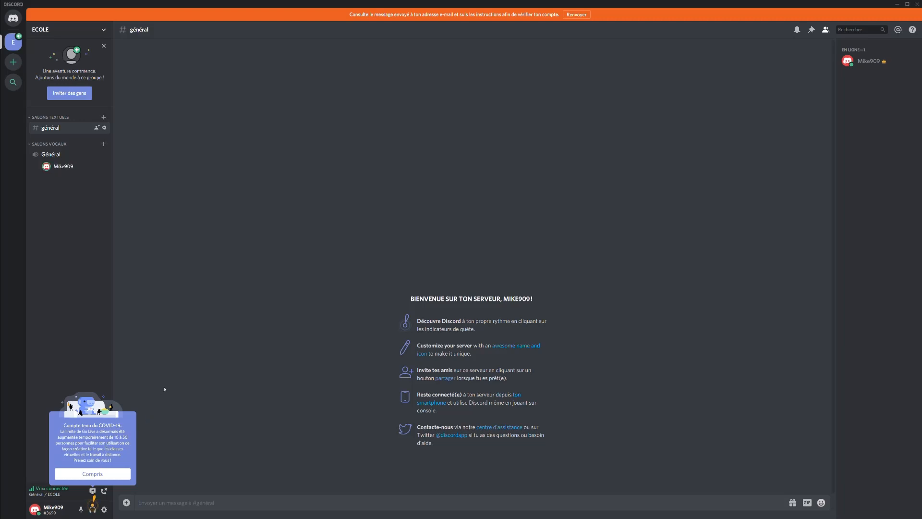
left_click(110, 473)
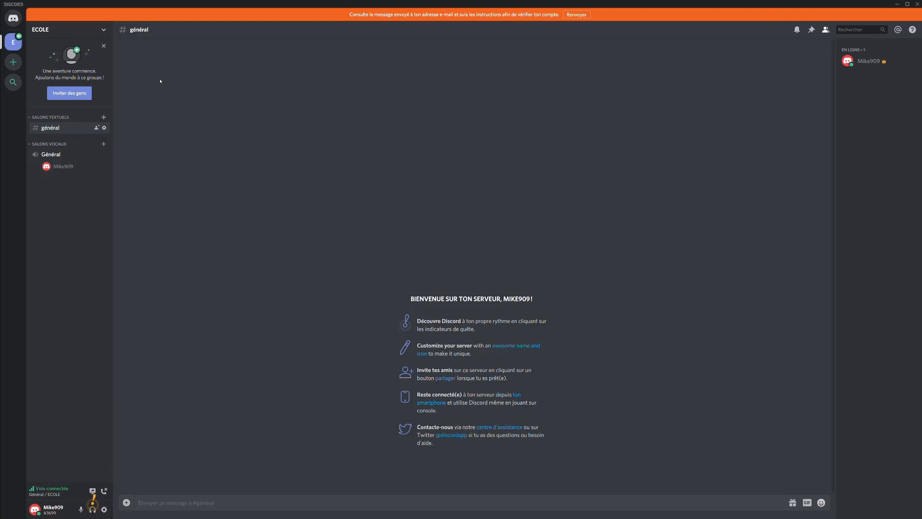
Reopen Inviter des gens from the ECOLE menu, close it, and reopen the server menu.
left_click(98, 34)
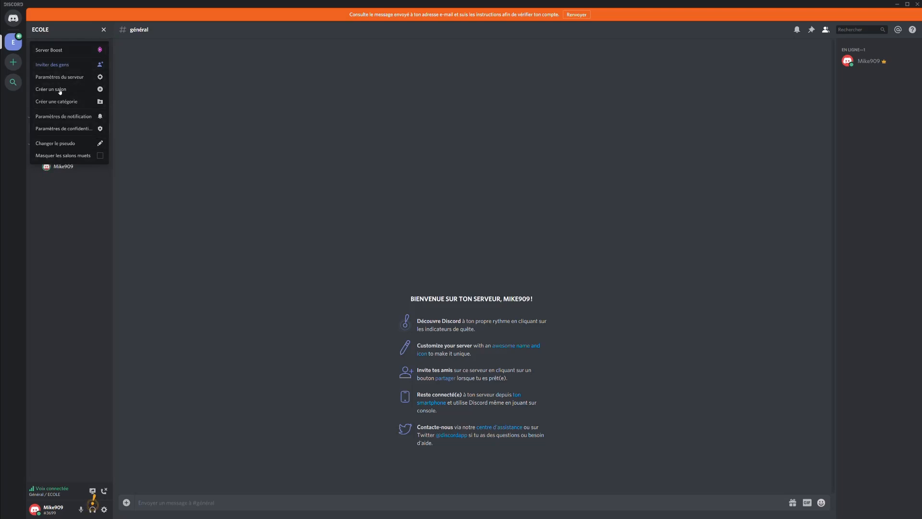
left_click(63, 67)
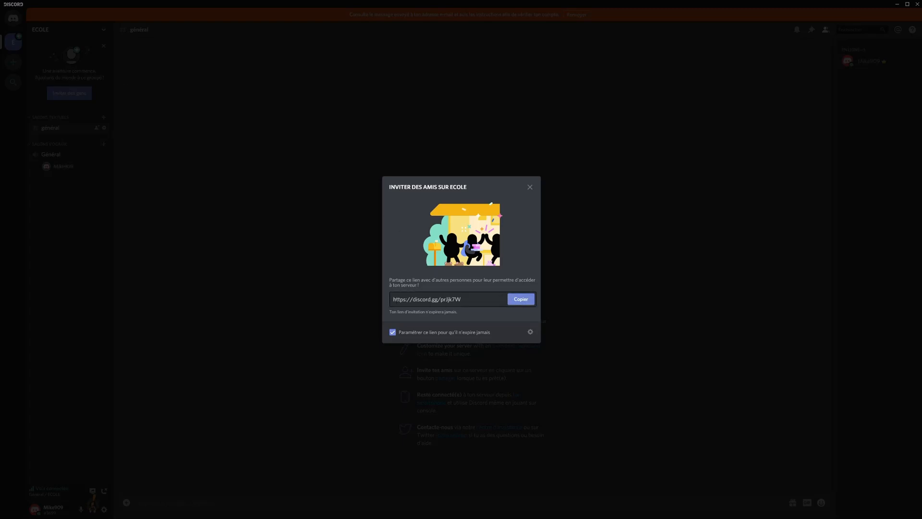
left_click(529, 187)
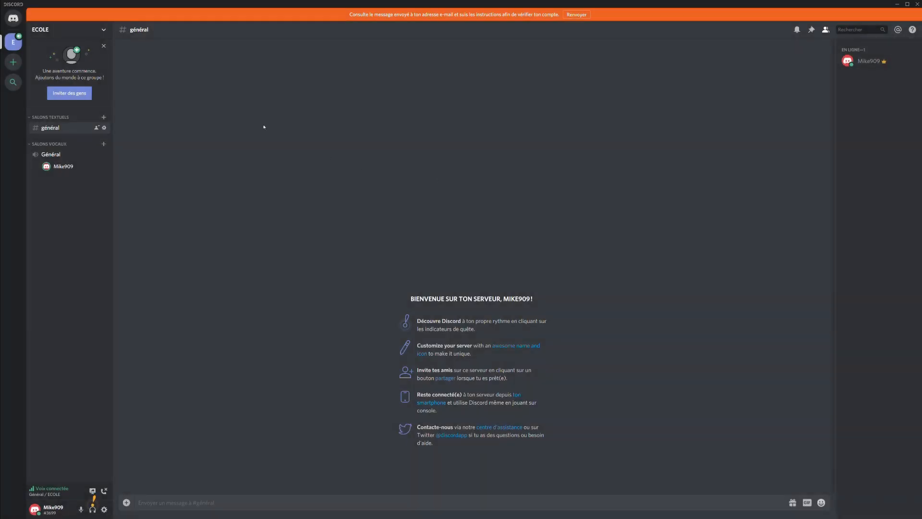
left_click(103, 35)
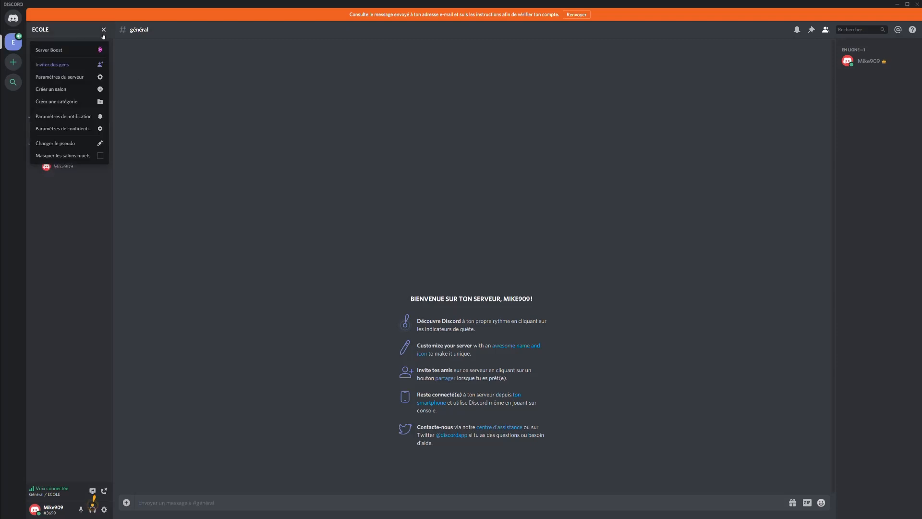
Open ECOLE's Paramètres du serveur and switch to the Rôles page.
left_click(83, 78)
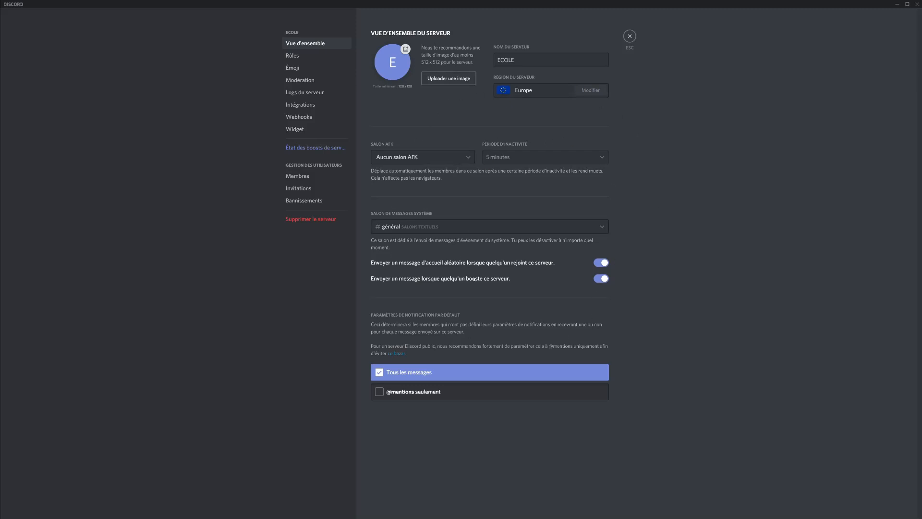
left_click(551, 59)
left_click(331, 56)
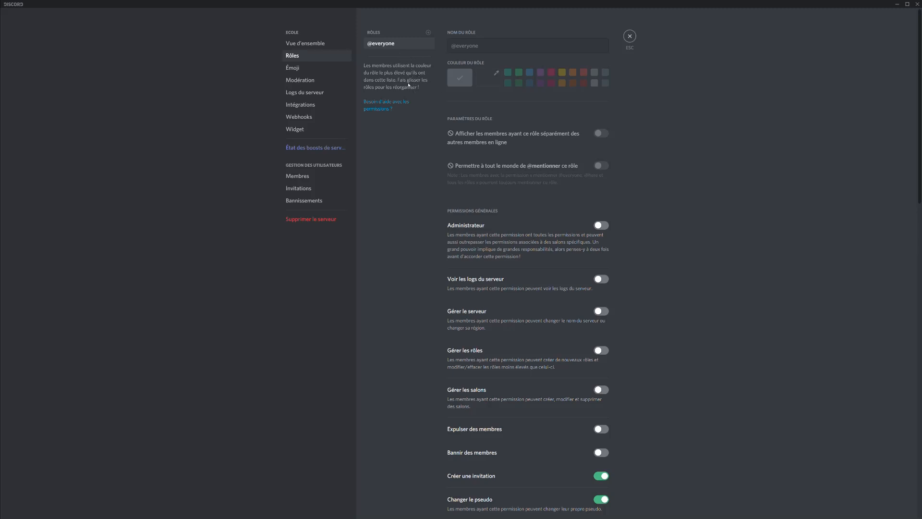
Add a pink role named Eleve whose members display separately online.
left_click(428, 33)
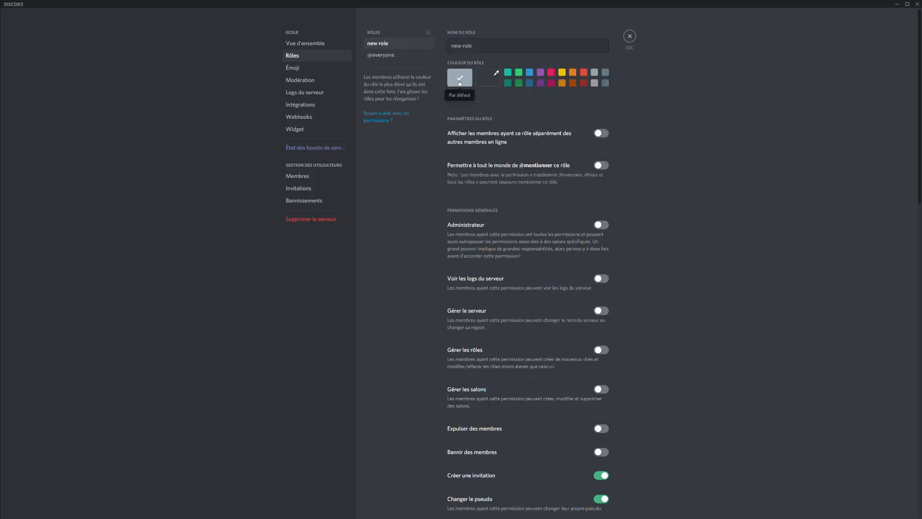
triple_click(482, 48)
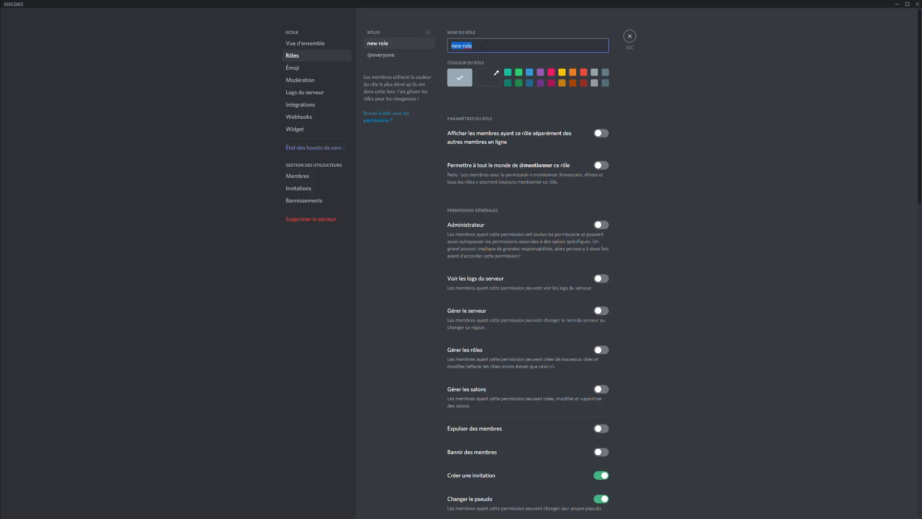
type("Eleve")
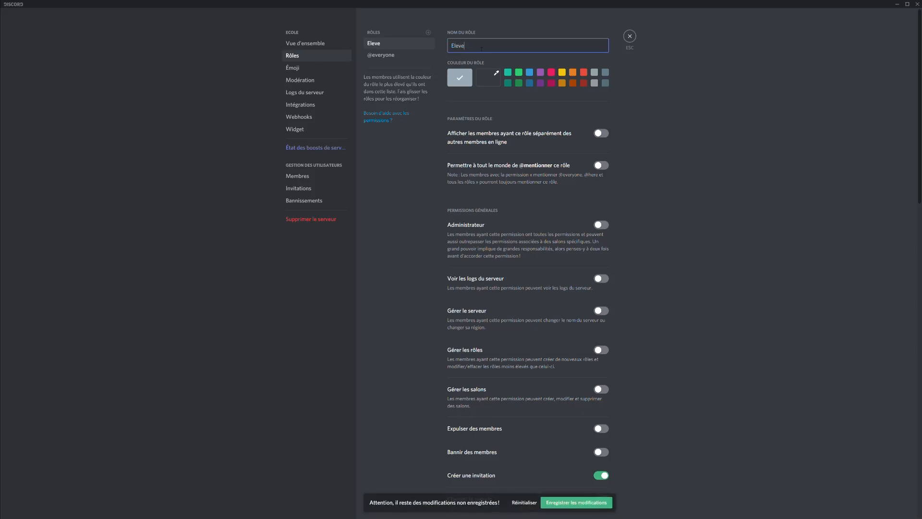
left_click(551, 73)
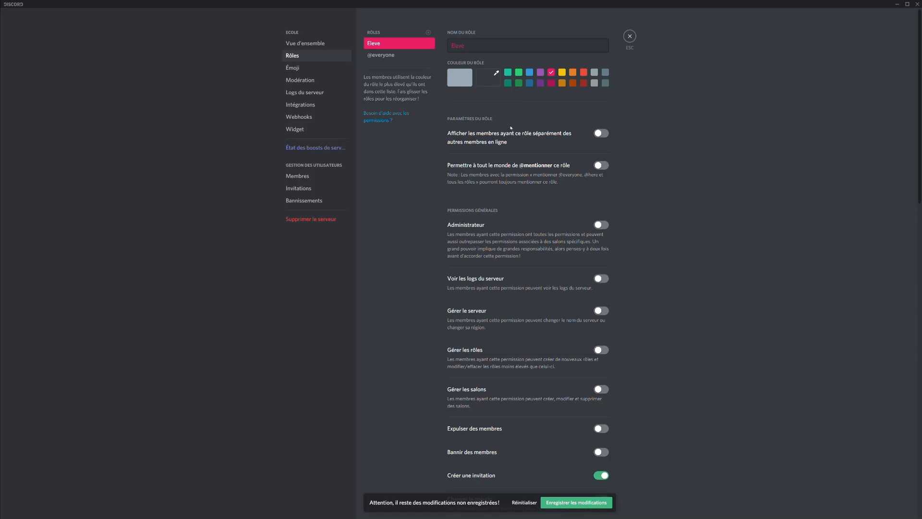
scroll(535, 117, "down", 10)
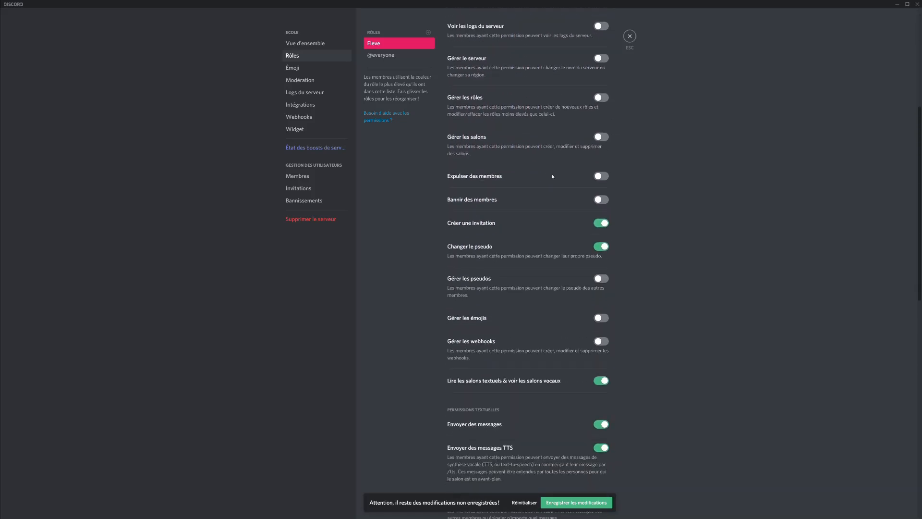
scroll(553, 177, "up", 10)
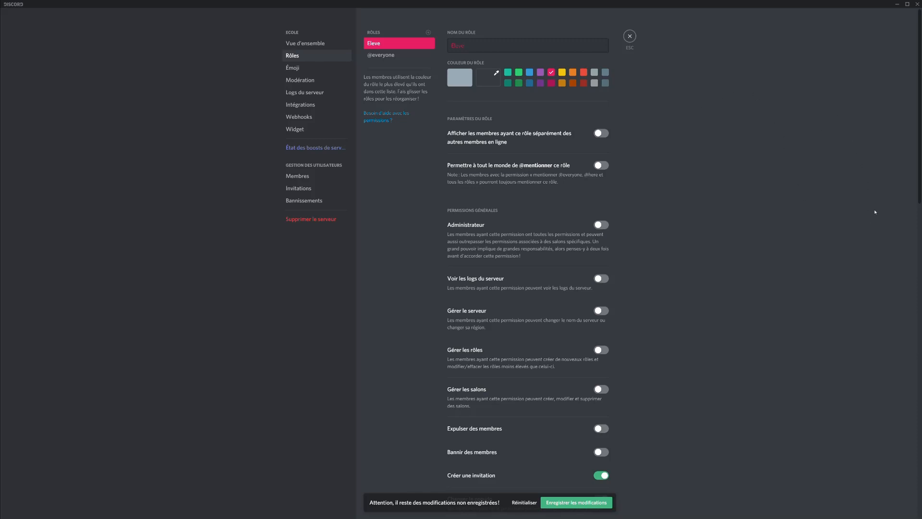
left_click(607, 134)
scroll(570, 173, "down", 1)
scroll(576, 148, "down", 1)
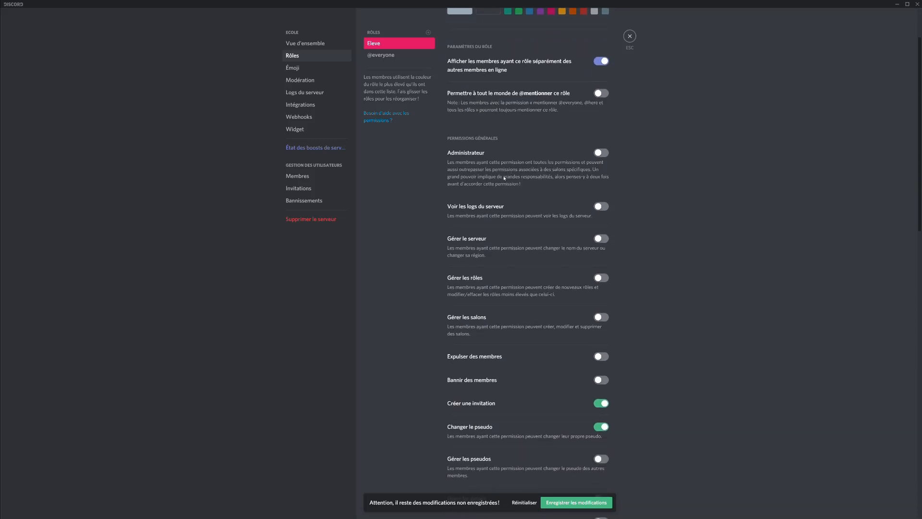
scroll(533, 167, "down", 1)
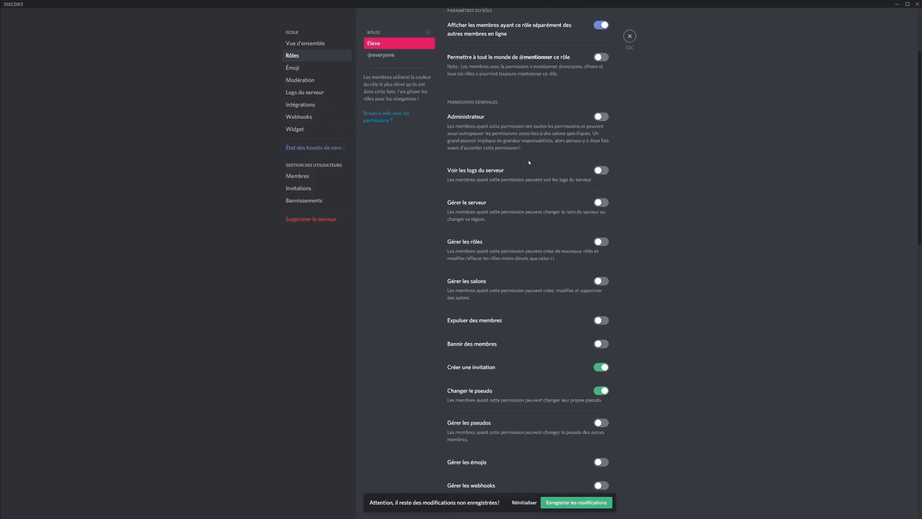
scroll(547, 156, "down", 1)
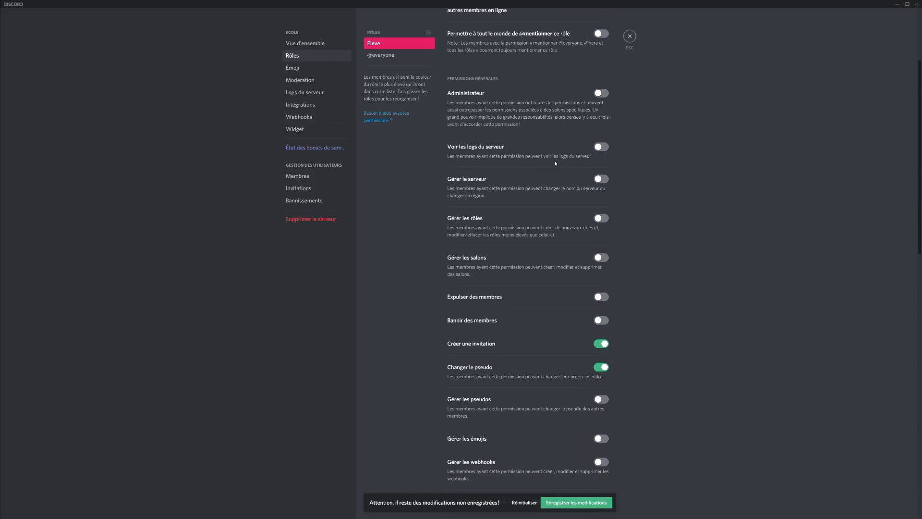
scroll(544, 142, "down", 1)
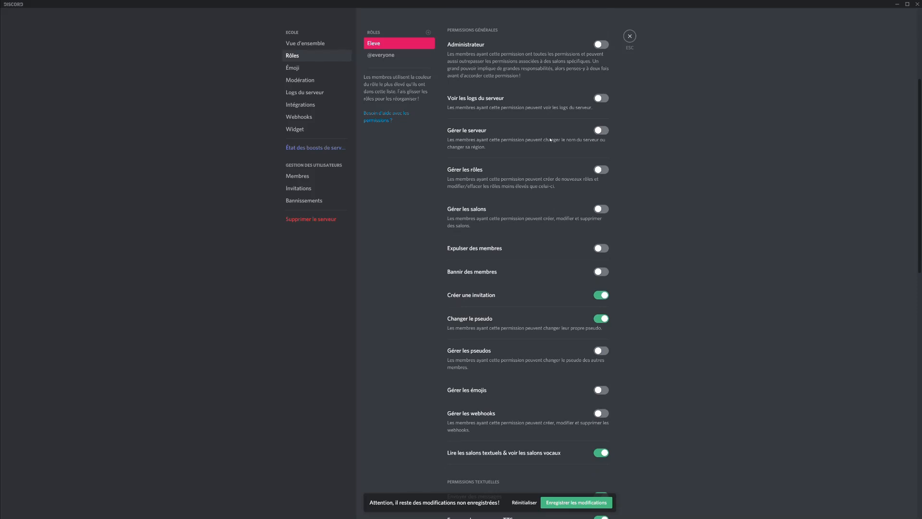
scroll(526, 145, "down", 2)
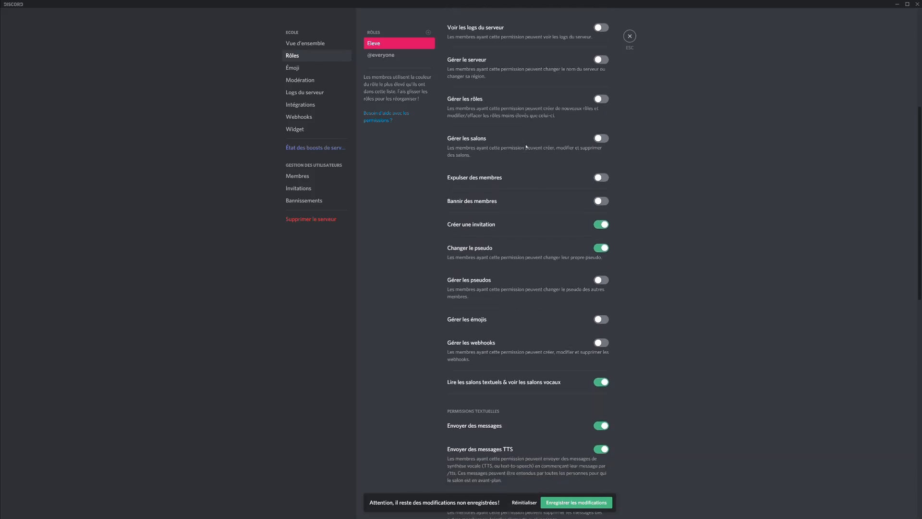
scroll(499, 145, "down", 1)
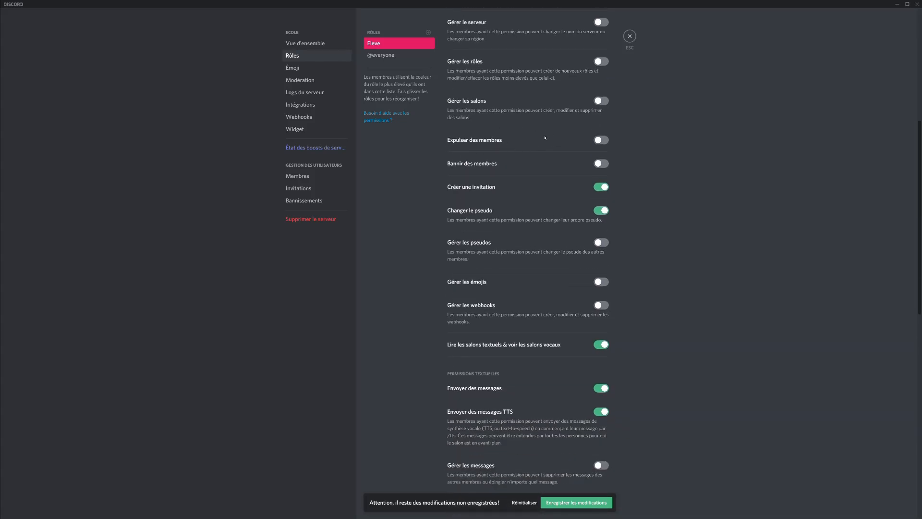
scroll(536, 162, "down", 2)
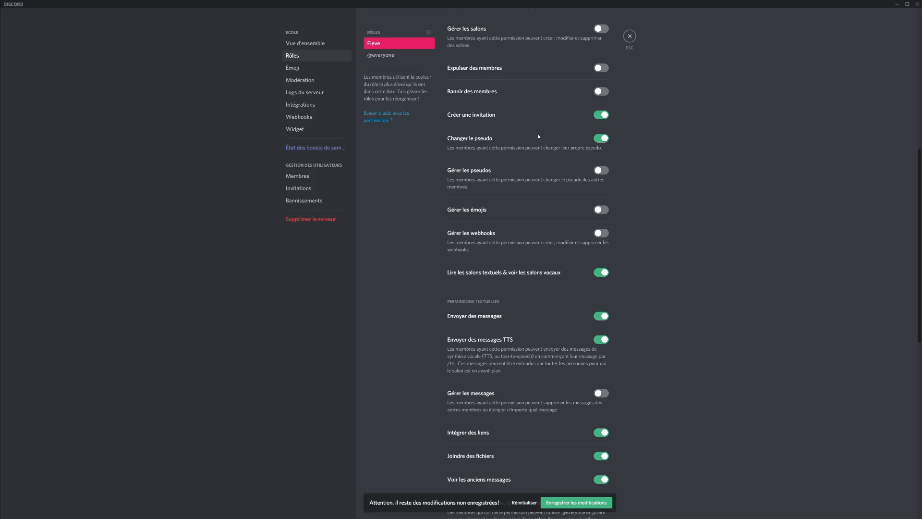
scroll(518, 147, "down", 1)
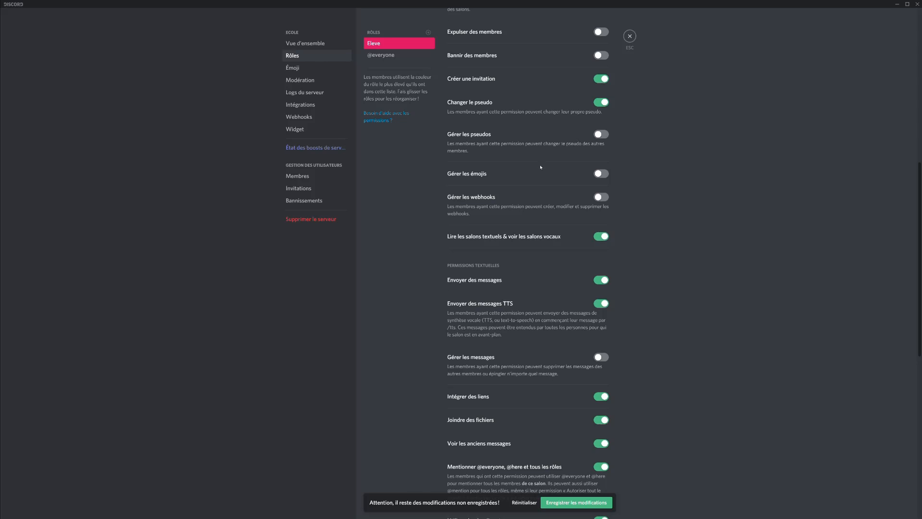
scroll(535, 175, "down", 1)
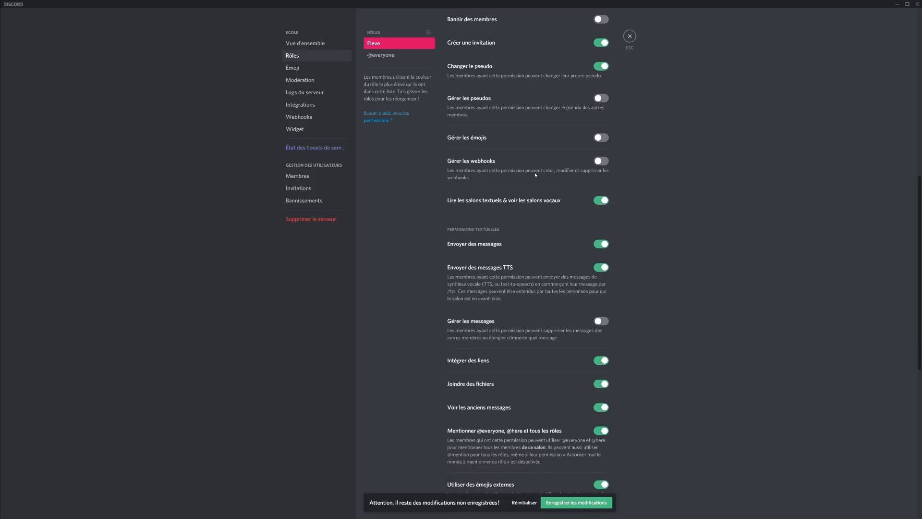
scroll(533, 166, "down", 1)
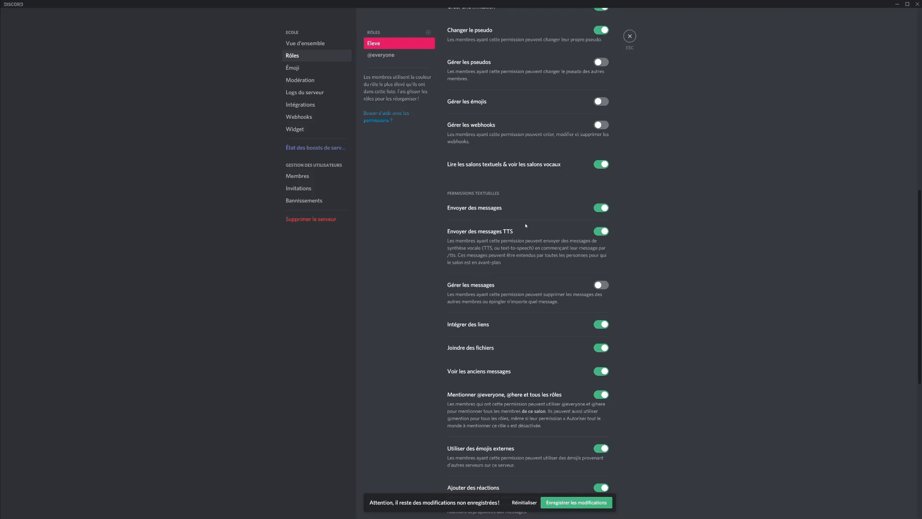
scroll(529, 224, "down", 1)
scroll(494, 213, "down", 1)
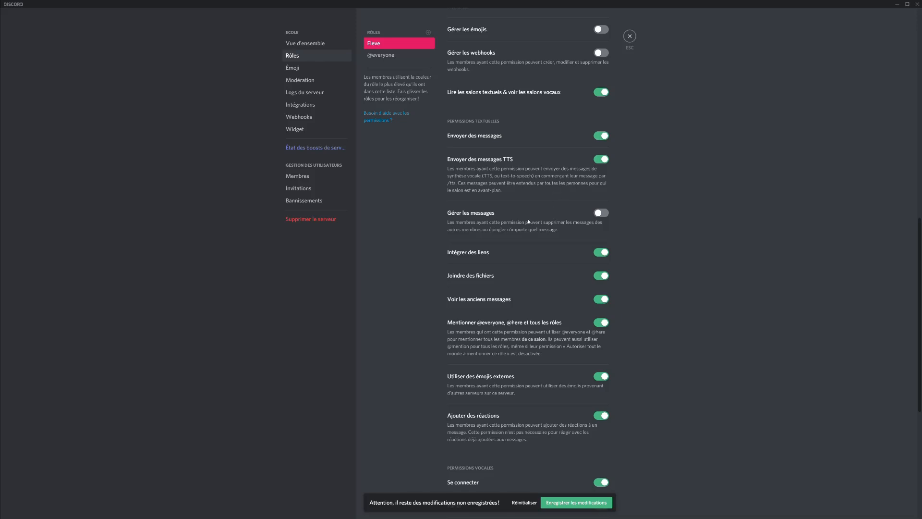
scroll(531, 229, "down", 1)
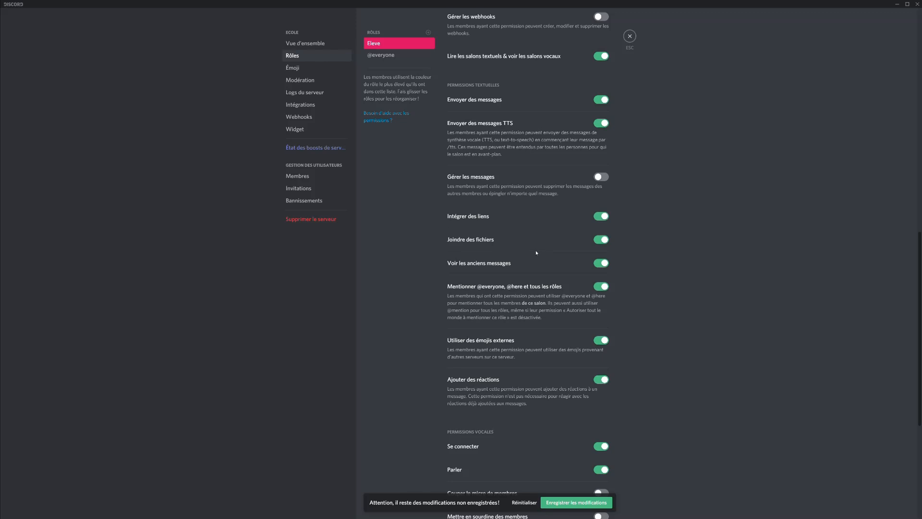
scroll(538, 271, "down", 1)
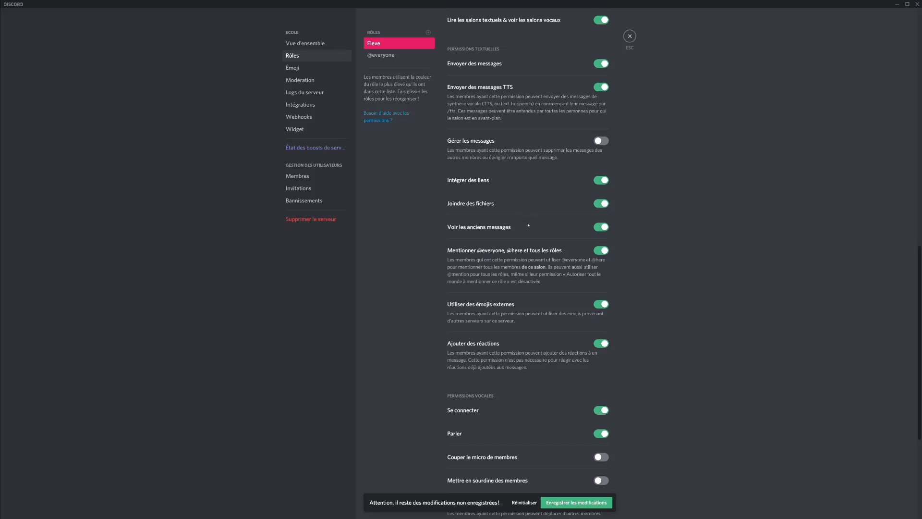
scroll(532, 211, "down", 1)
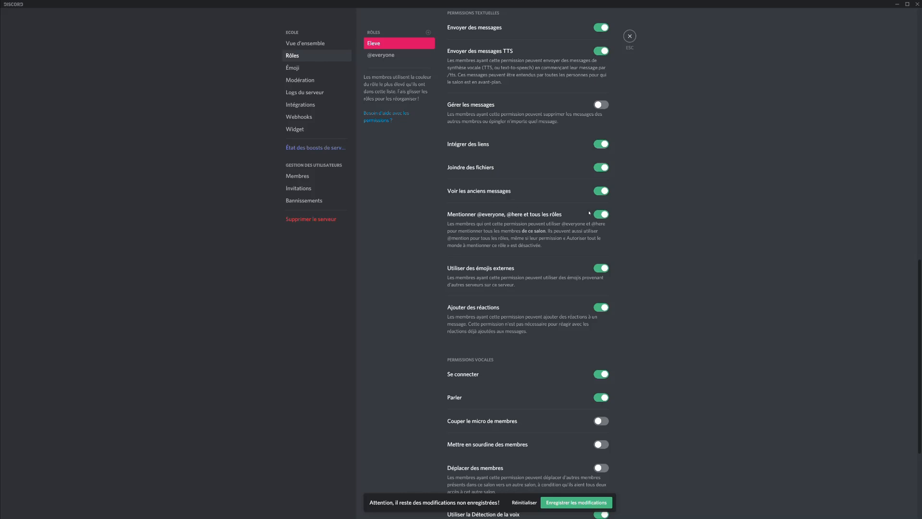
left_click(605, 217)
scroll(617, 252, "down", 1)
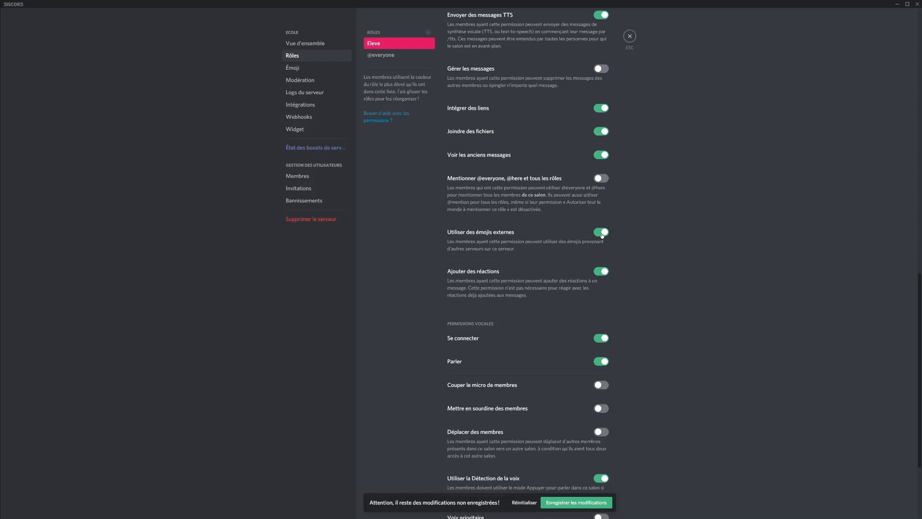
left_click(602, 234)
left_click(602, 272)
scroll(662, 257, "down", 1)
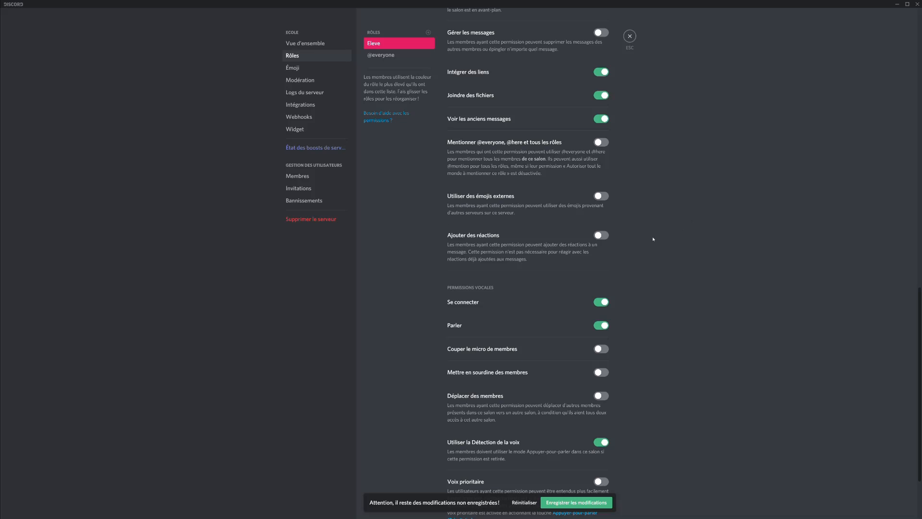
scroll(587, 228, "down", 1)
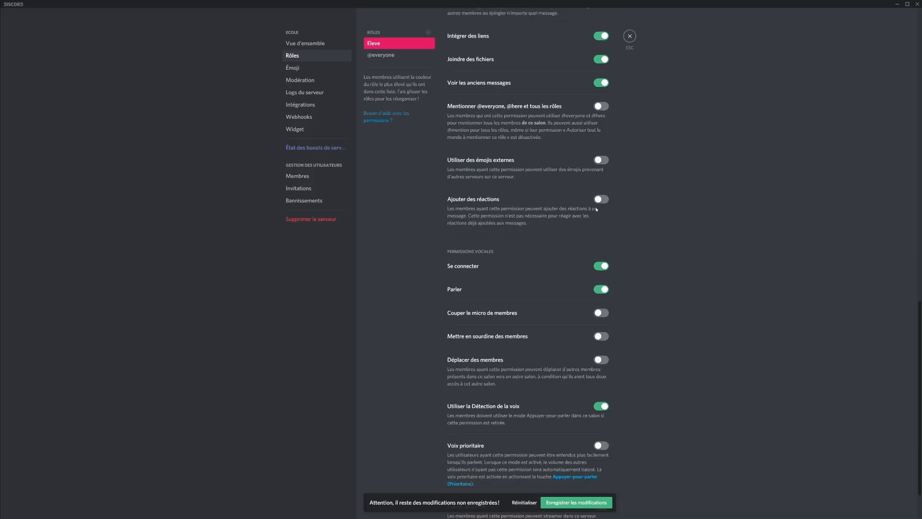
scroll(591, 210, "down", 1)
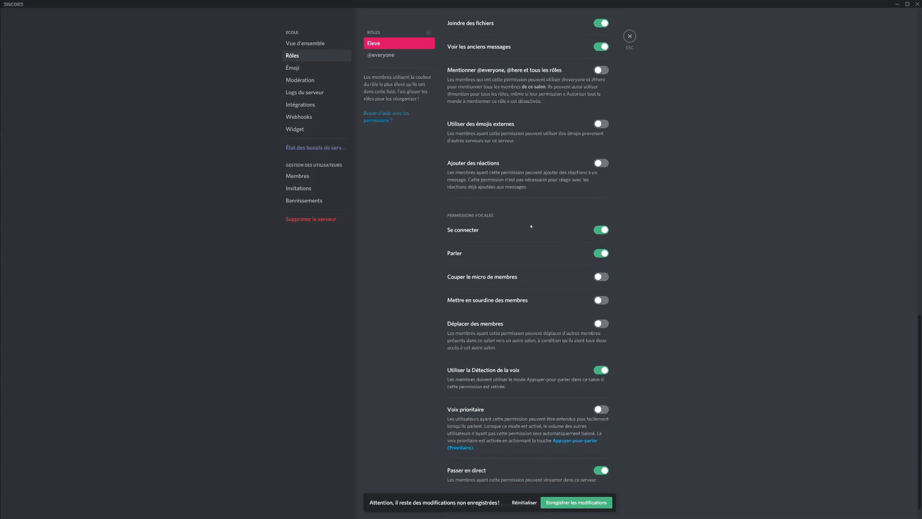
scroll(495, 271, "down", 1)
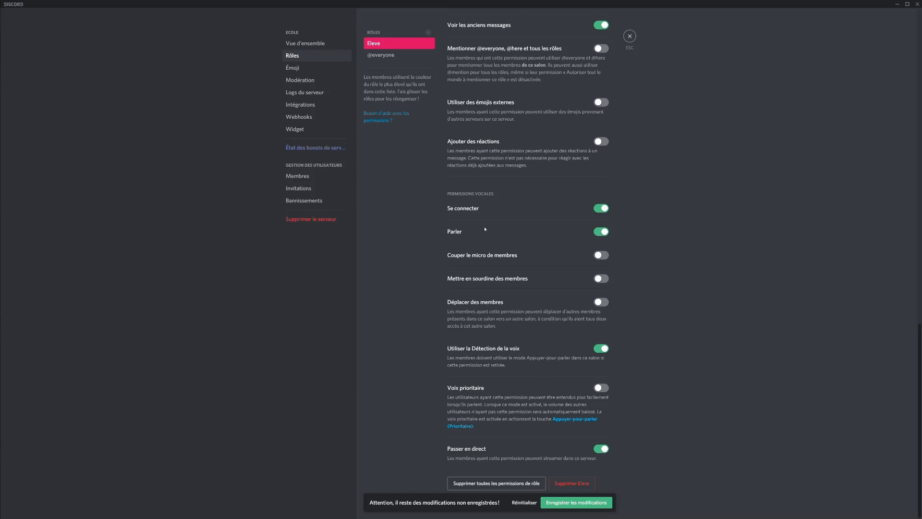
left_click(428, 33)
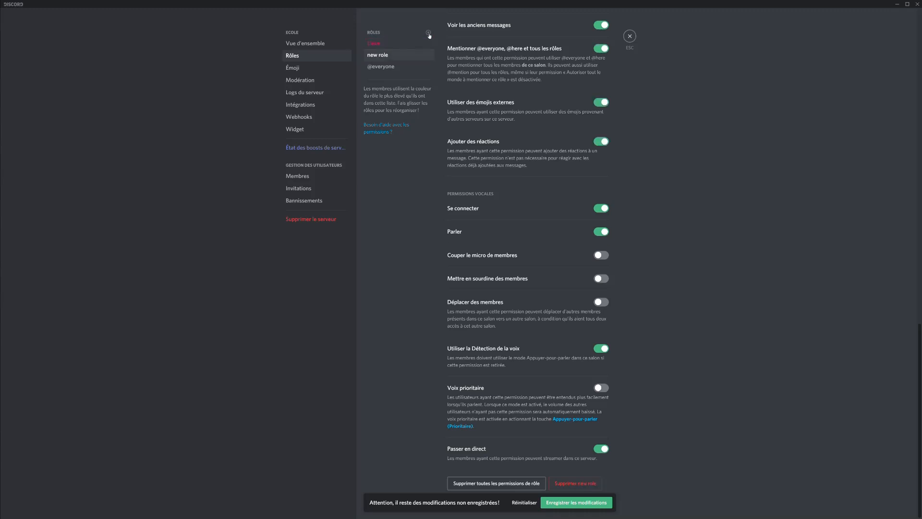
Name the new role Enseignant, colour it blue, and show its members separately.
scroll(480, 92, "up", 15)
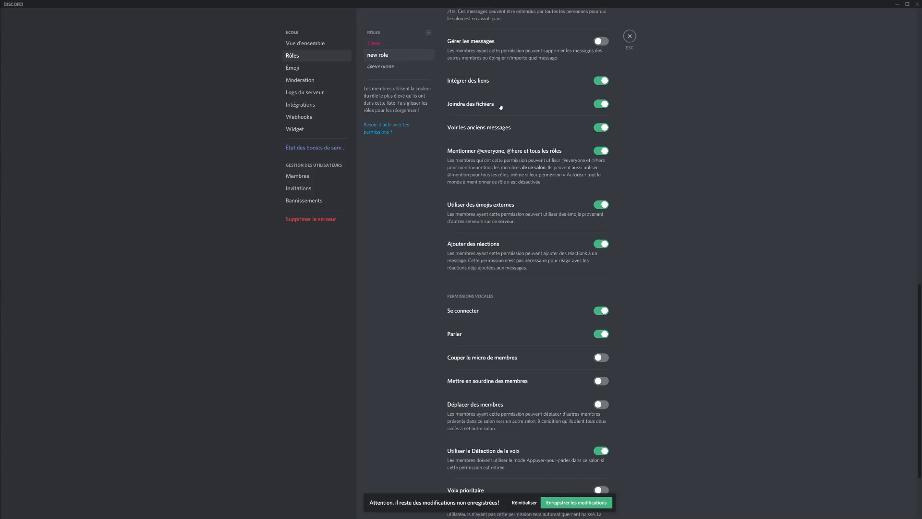
scroll(499, 85, "up", 3)
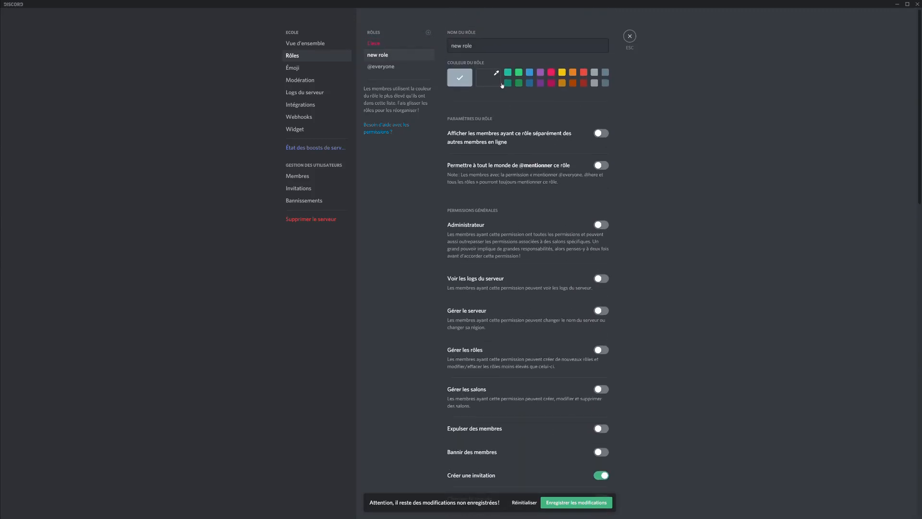
triple_click(494, 44)
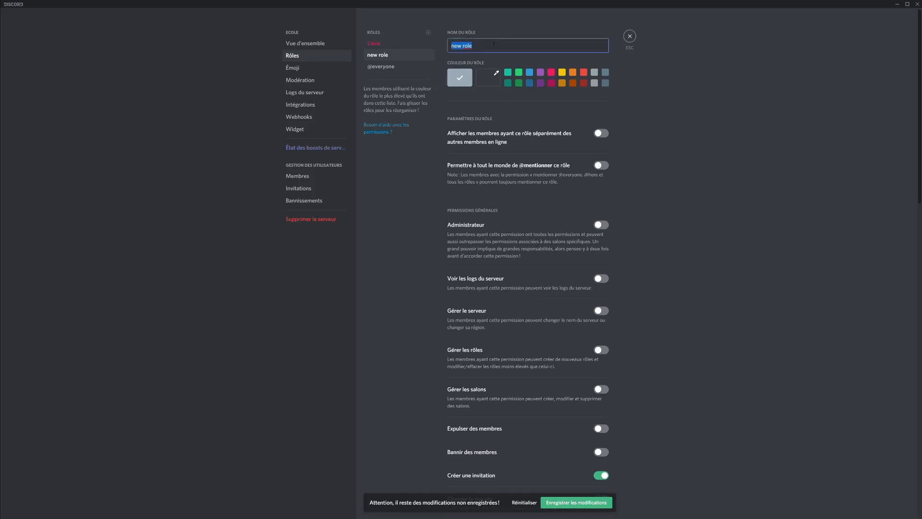
type("Enseignant")
left_click(529, 70)
left_click(530, 72)
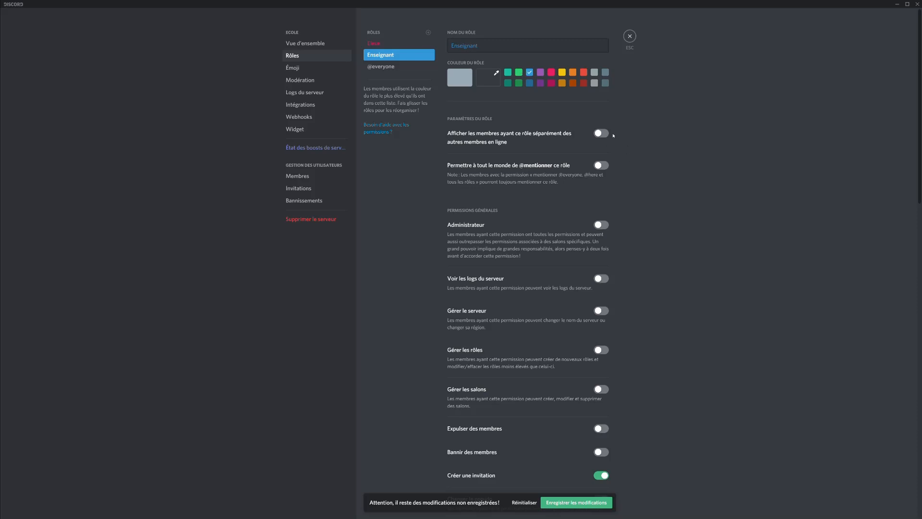
left_click(600, 133)
Grant Enseignant administrator, audit log, server, roles, channels, ban, kick and nickname management rights.
scroll(608, 132, "down", 1)
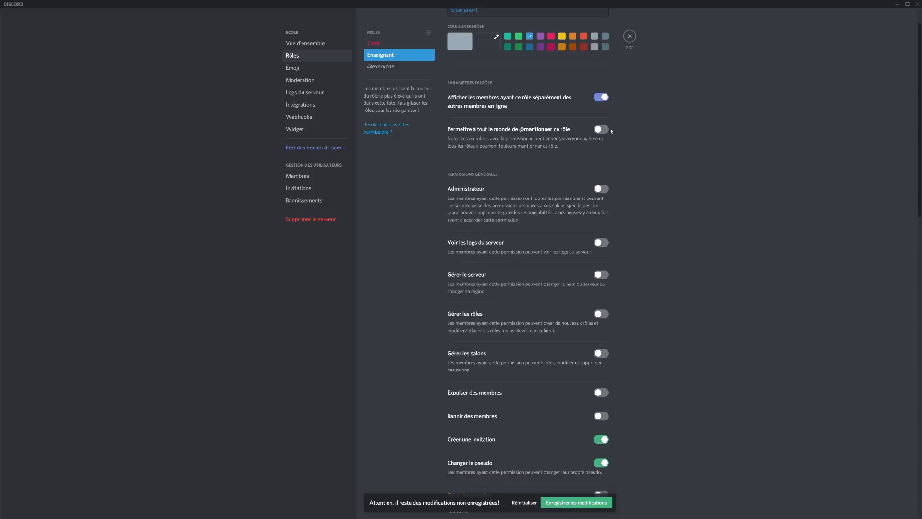
scroll(606, 133, "down", 2)
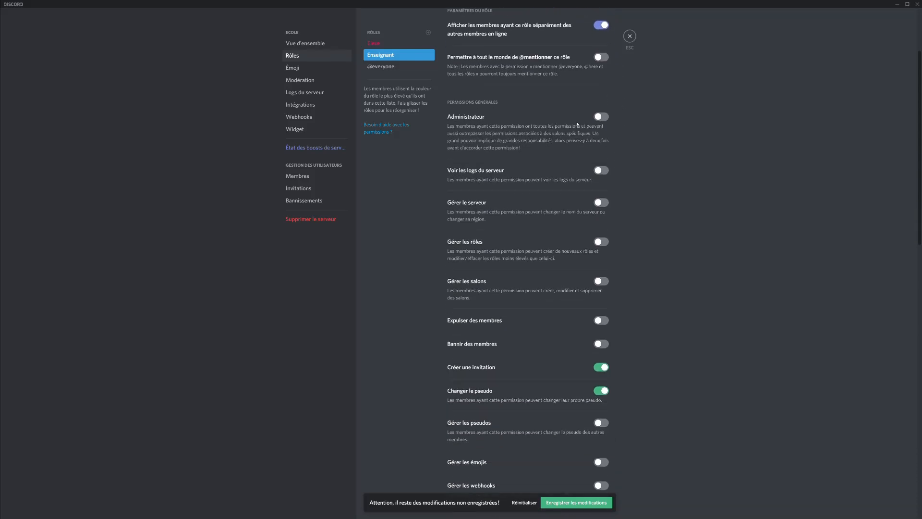
left_click(600, 118)
scroll(534, 147, "down", 1)
scroll(534, 147, "down", 1)
left_click(603, 136)
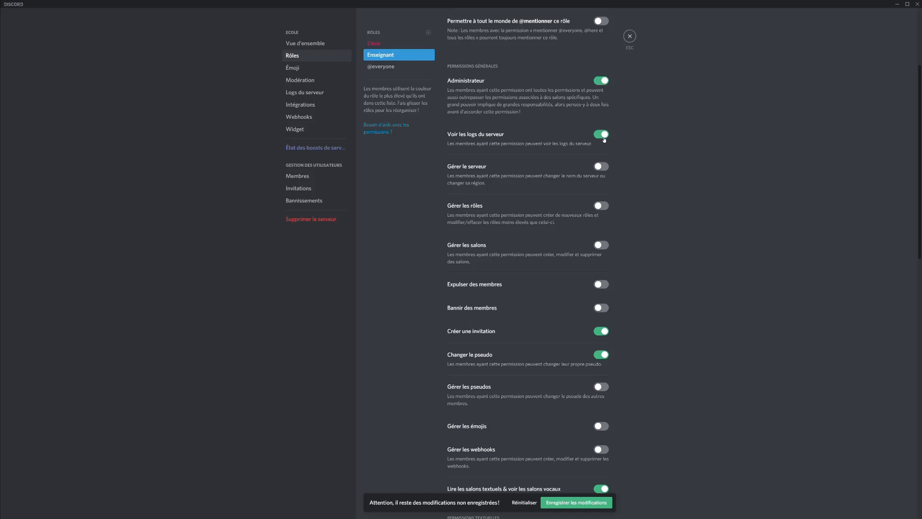
left_click(603, 166)
left_click(604, 206)
left_click(603, 246)
scroll(603, 247, "down", 3)
left_click(602, 236)
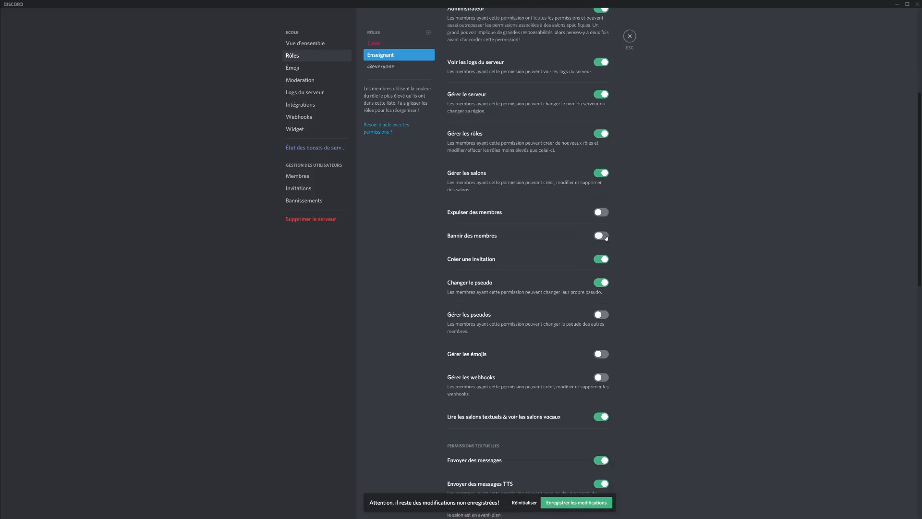
left_click(601, 213)
scroll(584, 233, "down", 3)
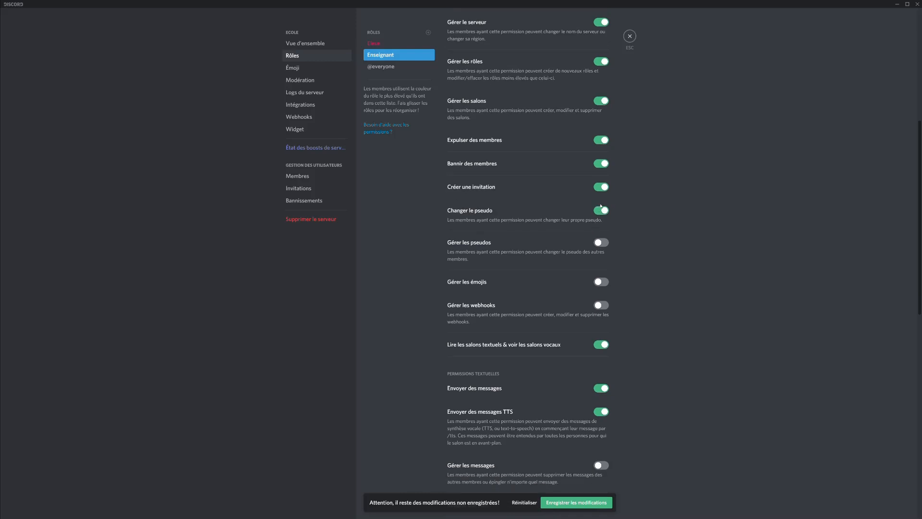
left_click(601, 242)
Let Enseignant manage messages, mute and deafen members, and save the role changes.
scroll(600, 245, "down", 3)
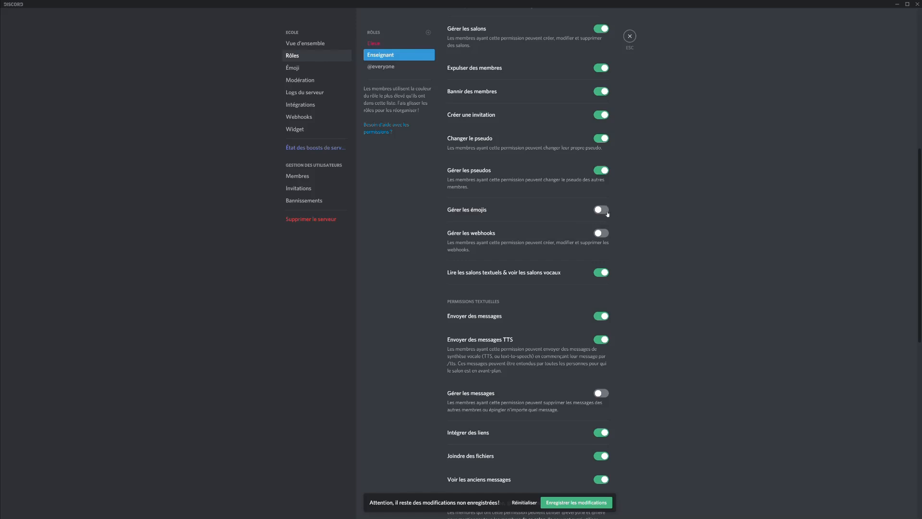
scroll(572, 210, "down", 5)
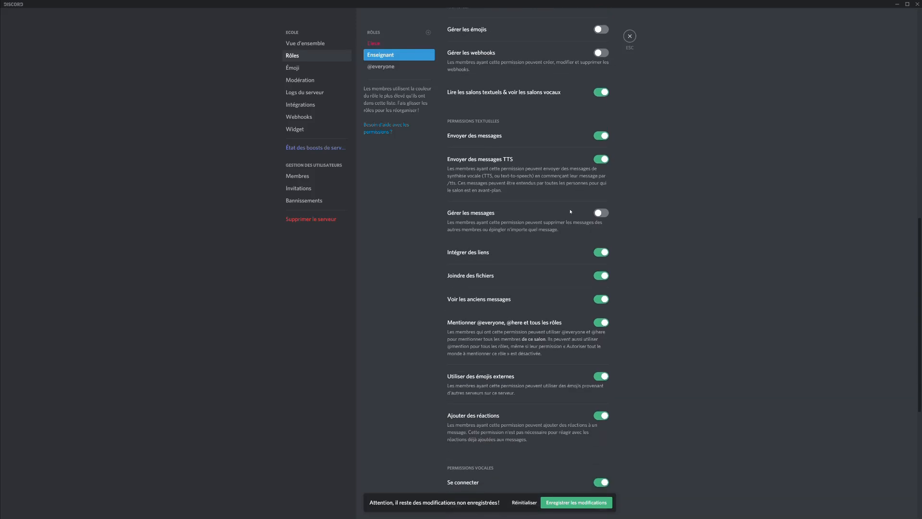
left_click(610, 213)
scroll(475, 237, "down", 5)
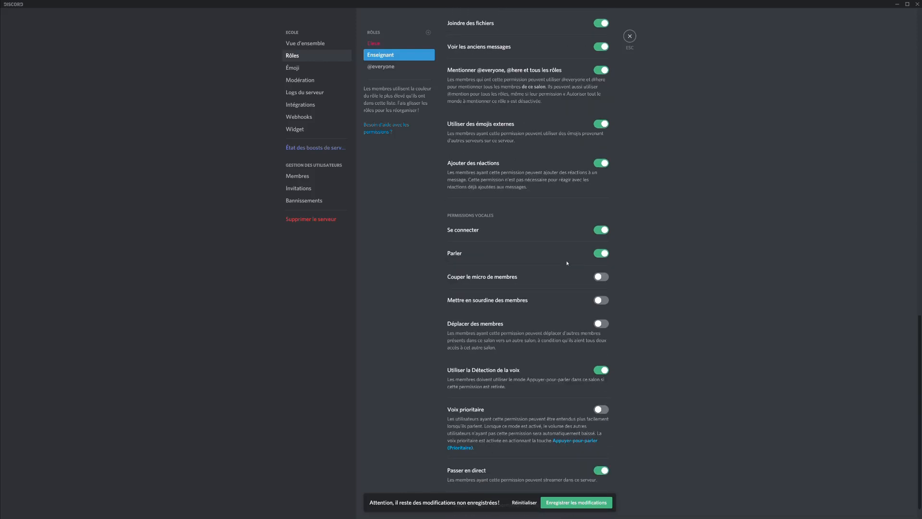
left_click(601, 278)
left_click(608, 302)
left_click(565, 502)
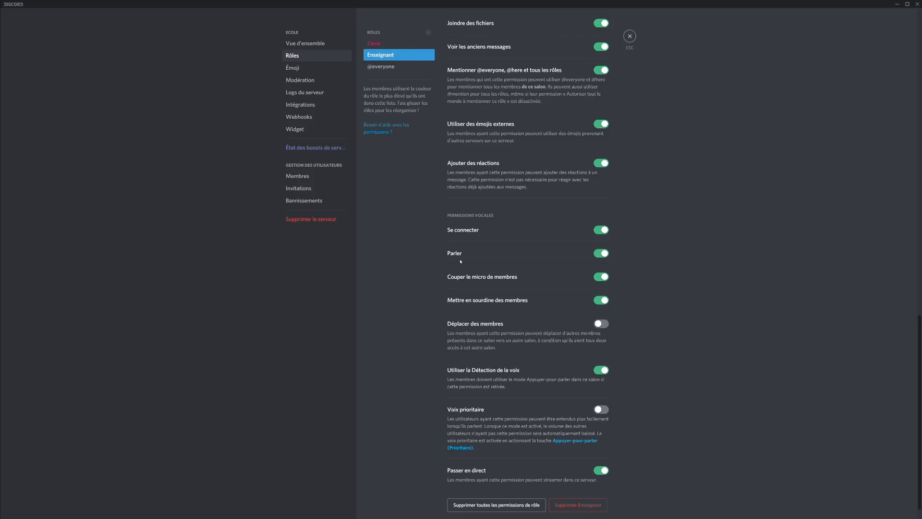
left_click(308, 72)
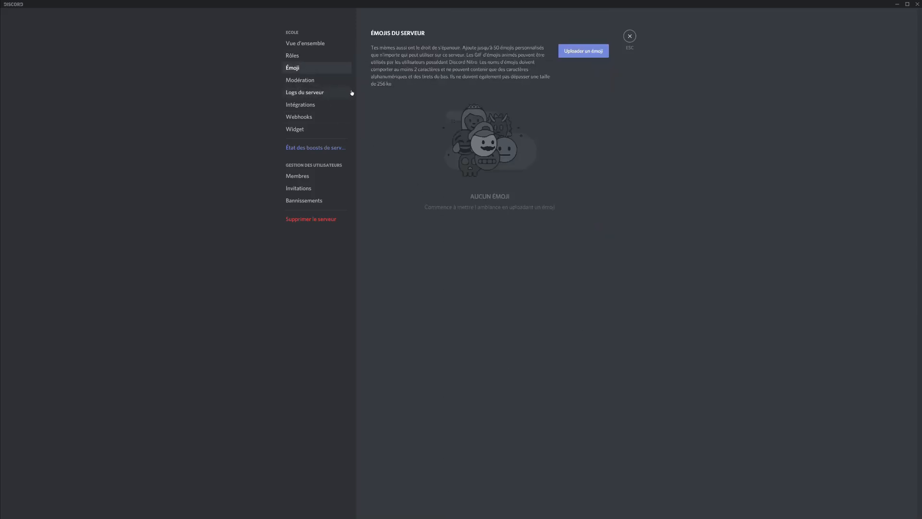
Check Modération and the audit log, assign the member Enseignant in Membres, then view Invitations.
left_click(334, 79)
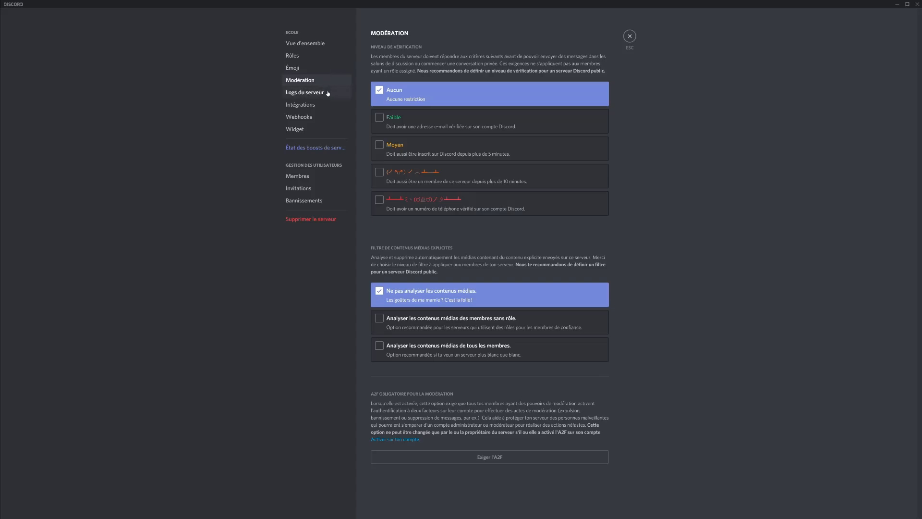
left_click(327, 92)
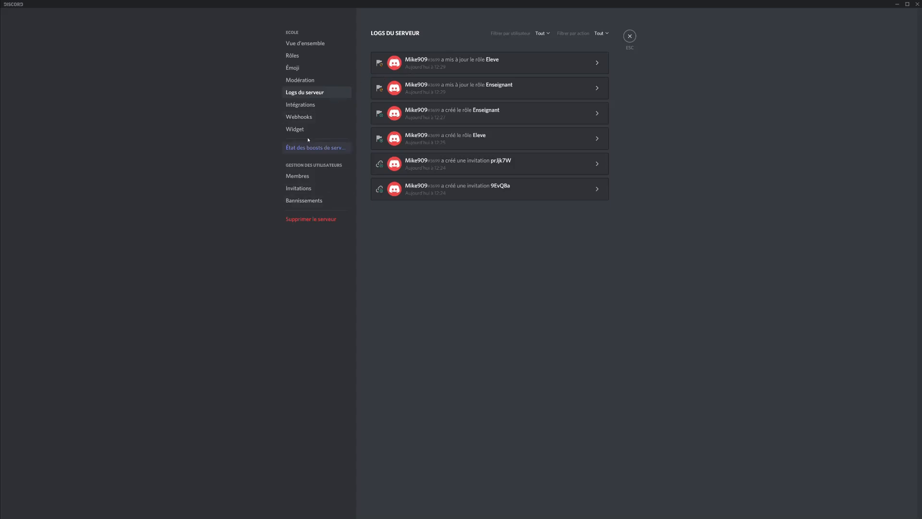
left_click(309, 177)
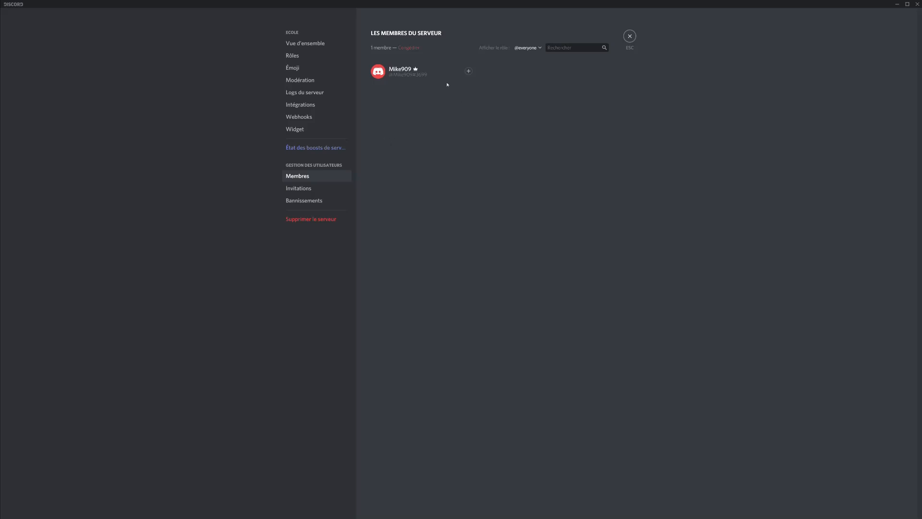
left_click(469, 71)
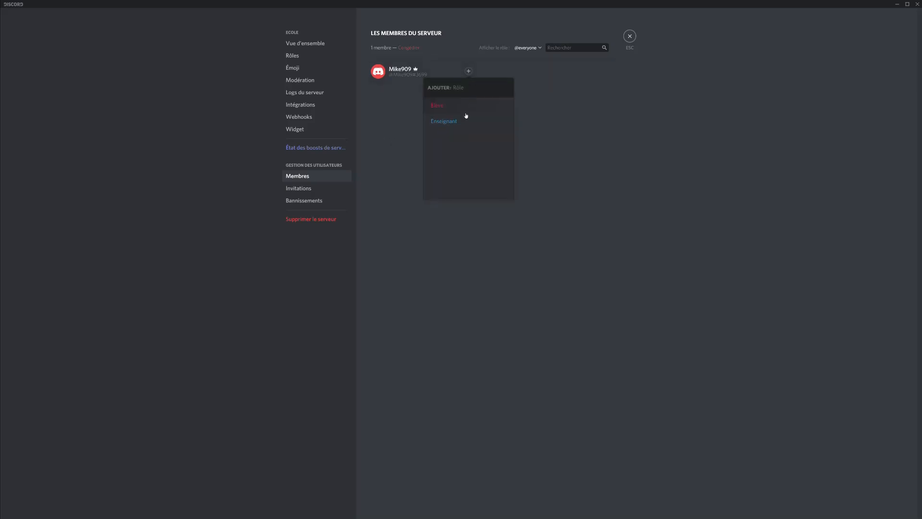
key("Escape")
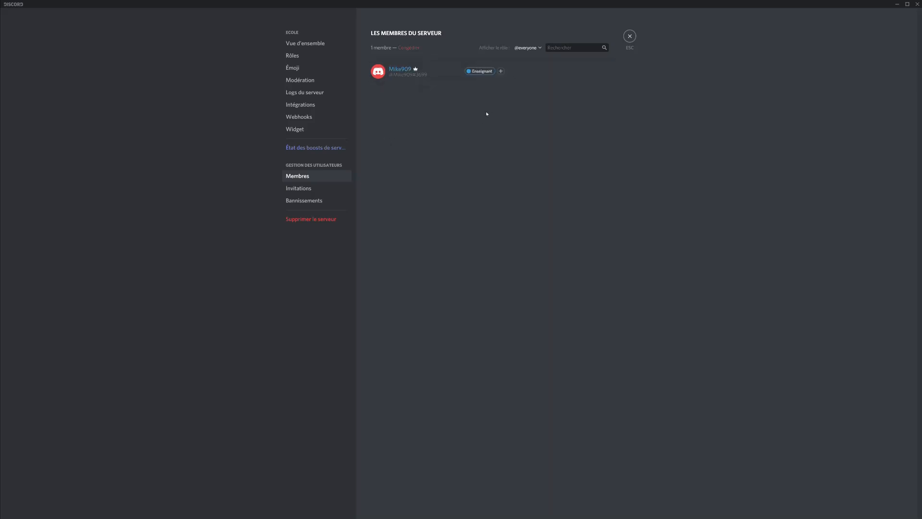
left_click(319, 189)
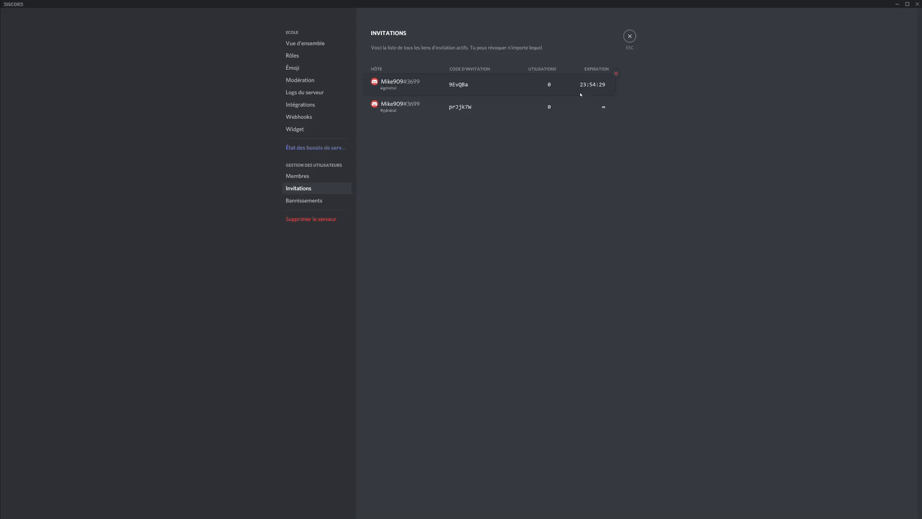
Close the ECOLE server settings to return to the server's channels.
left_click(629, 36)
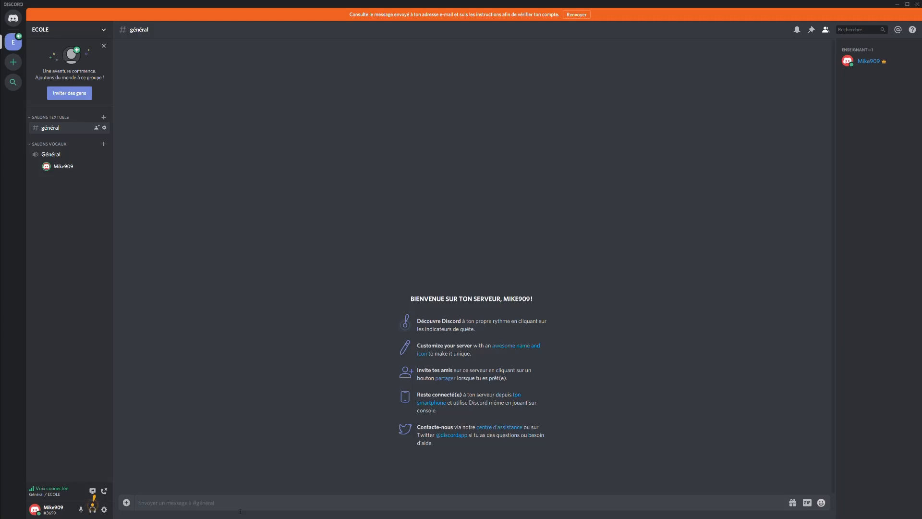
Send 'bonjour' in #général, then disconnect from the Général voice channel.
type("bonjour")
key("Return")
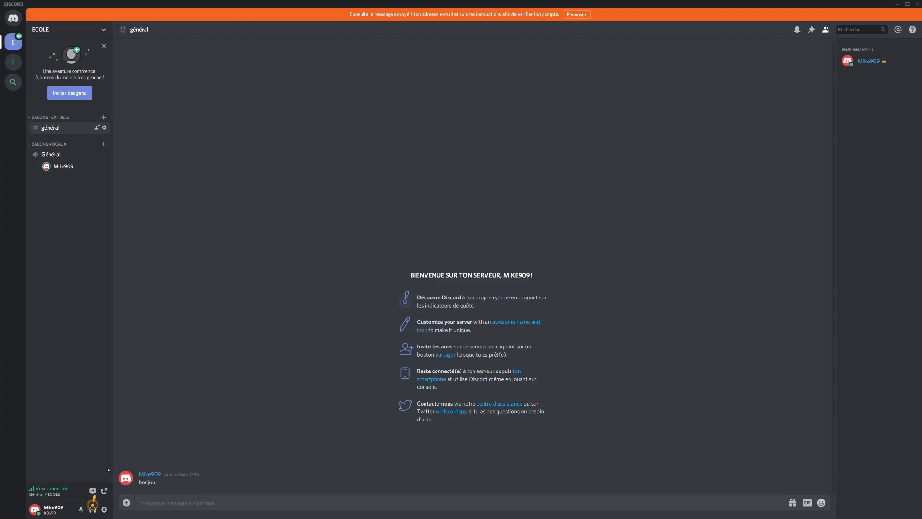
left_click(104, 491)
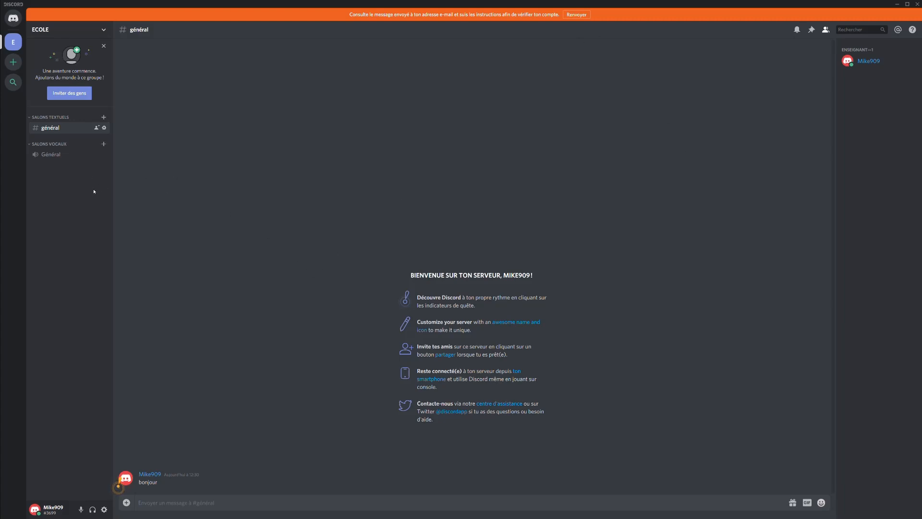
Create a private category named Francais with access for the Enseignant and Eleve roles.
right_click(79, 206)
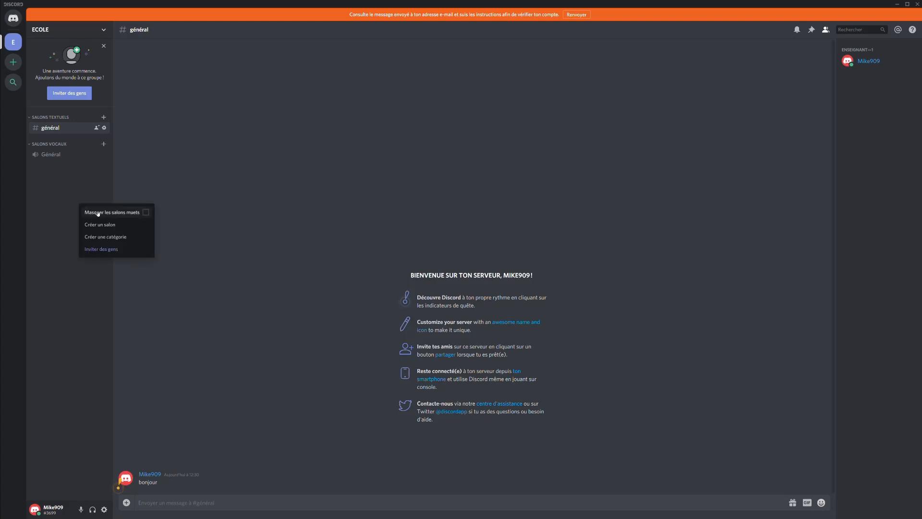
left_click(110, 235)
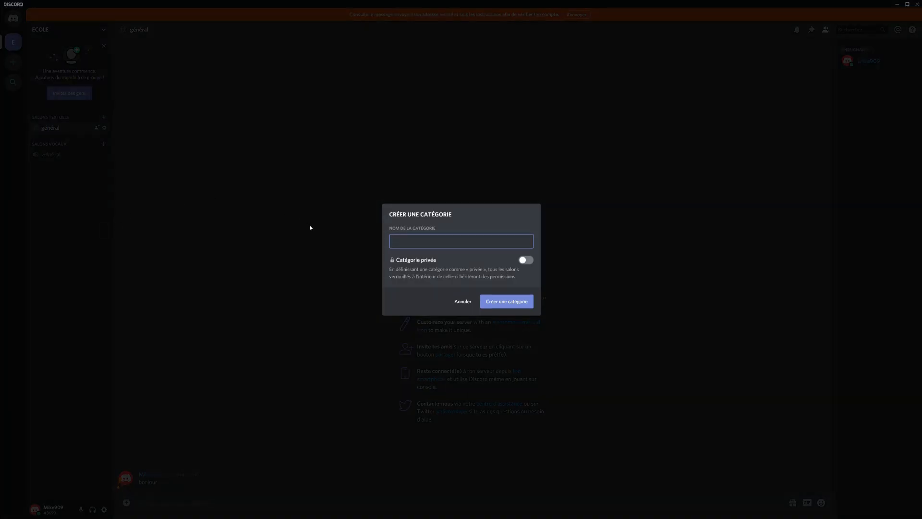
type("Francais")
left_click(526, 260)
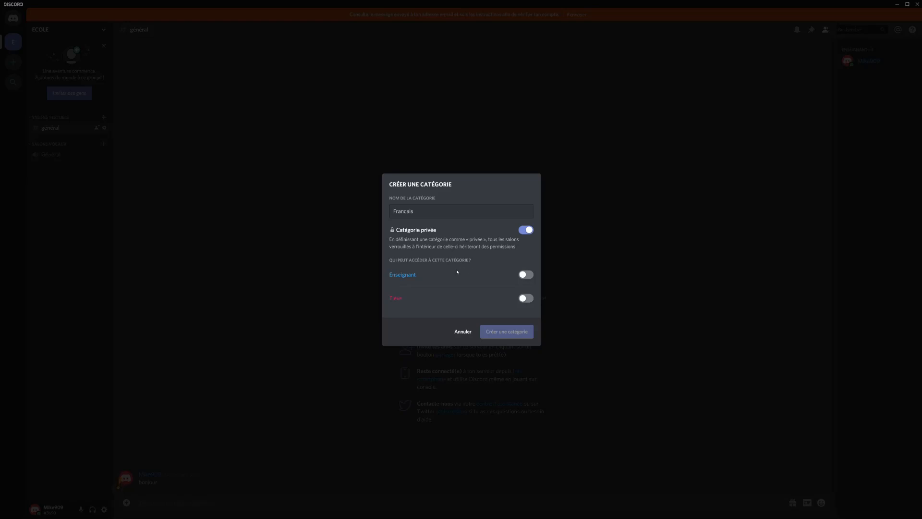
left_click(525, 276)
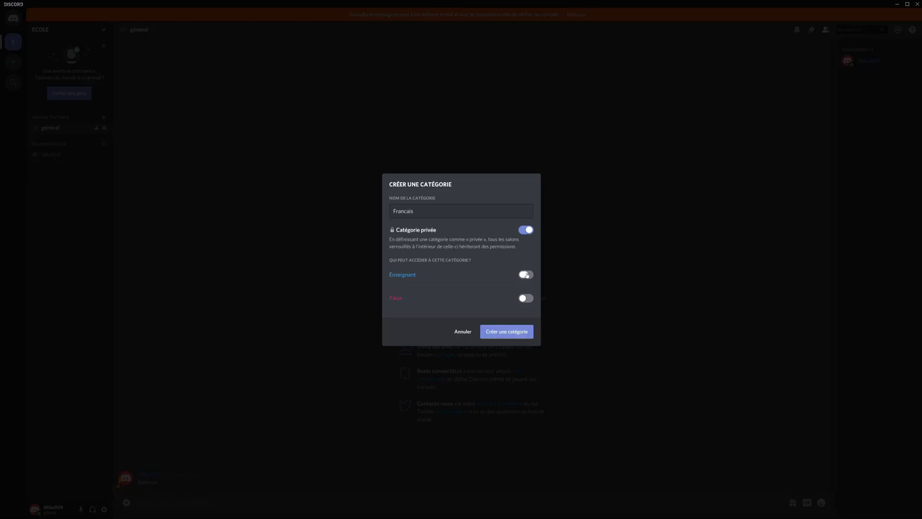
left_click(525, 299)
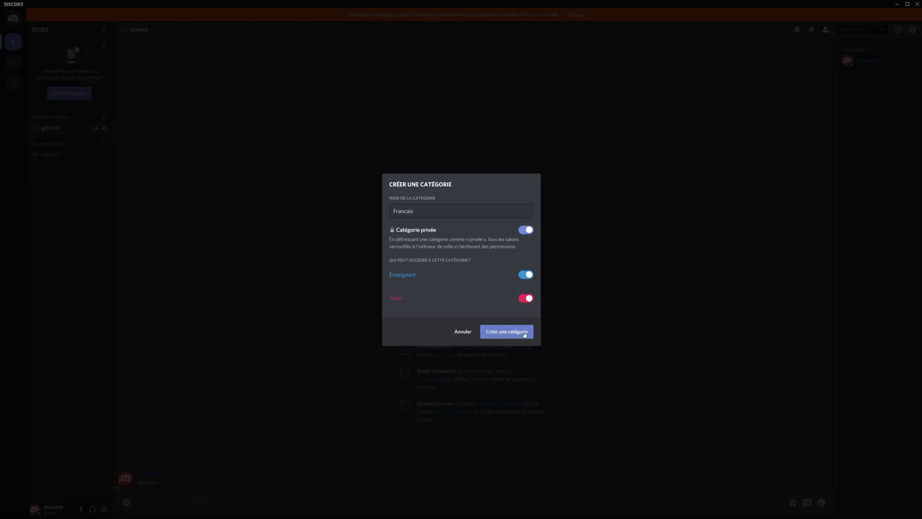
left_click(525, 334)
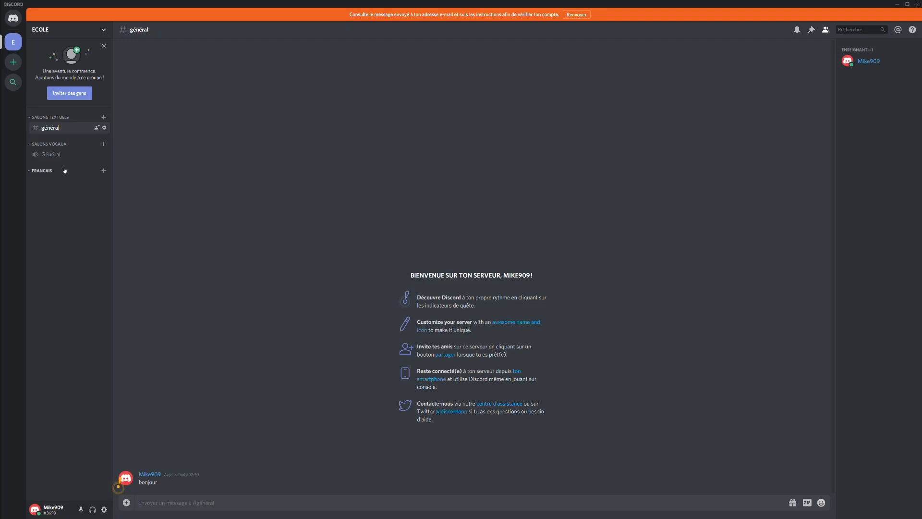
Add a 'devoir' text channel under FRANCAIS and open #devoir.
left_click(103, 171)
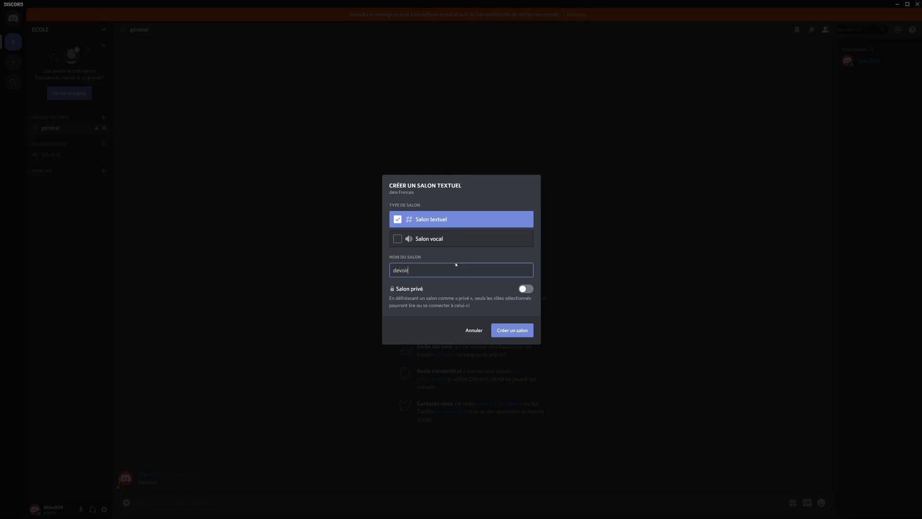
left_click(516, 330)
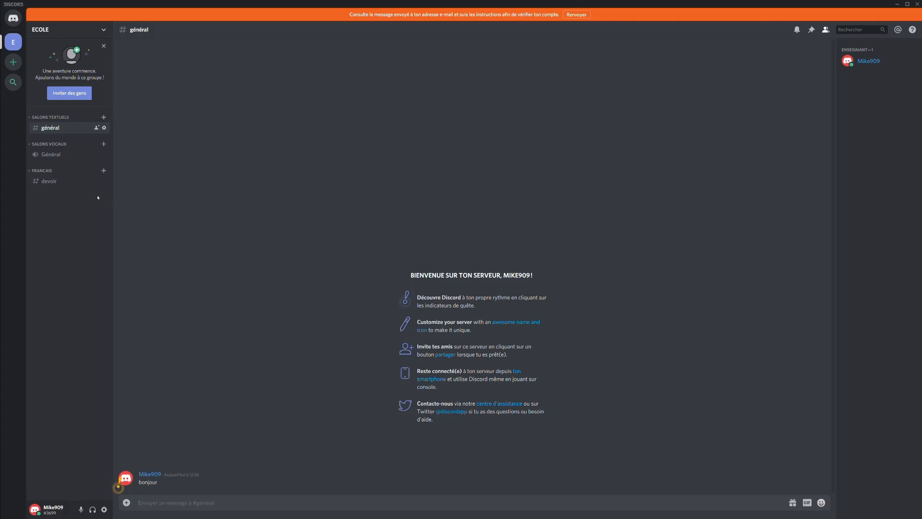
left_click(81, 183)
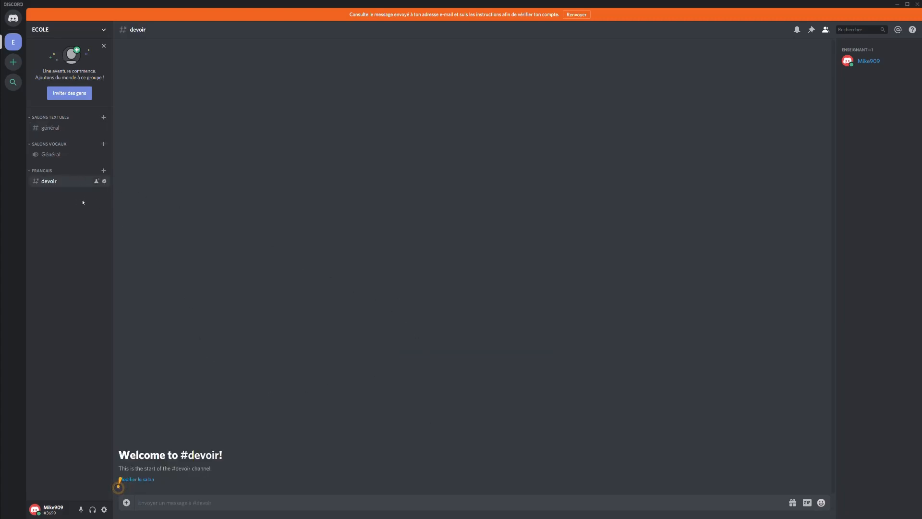
Open #devoir's channel settings on the Permissions page with the Eleve role selected.
left_click(104, 181)
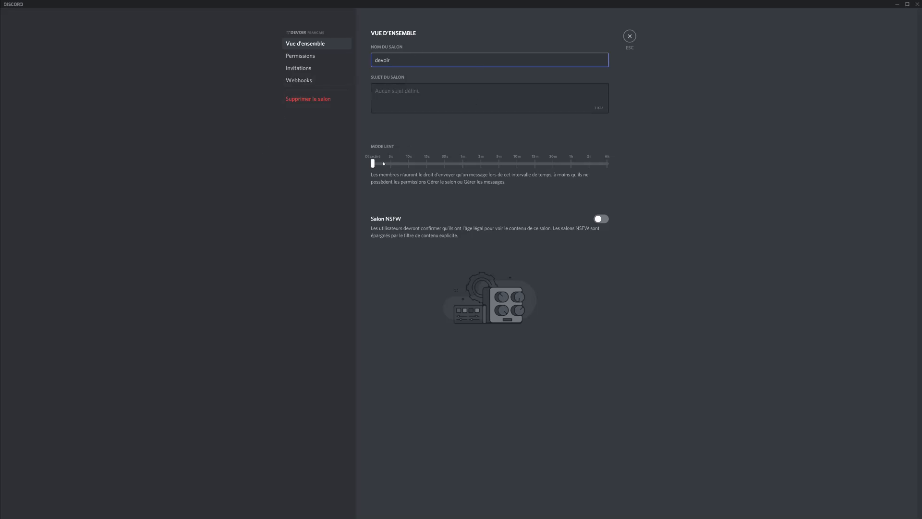
mouse_move(374, 164)
left_mouse_down()
mouse_move(413, 167)
mouse_move(362, 169)
left_mouse_up()
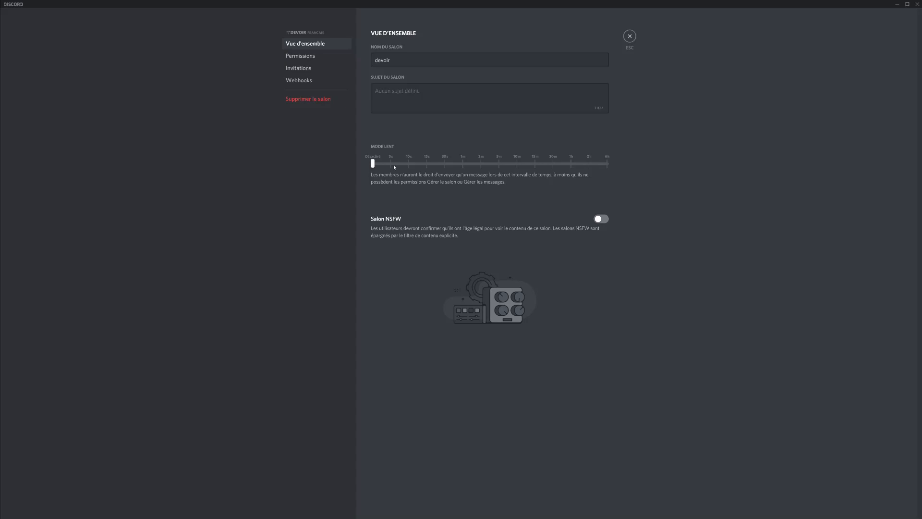
left_click(315, 56)
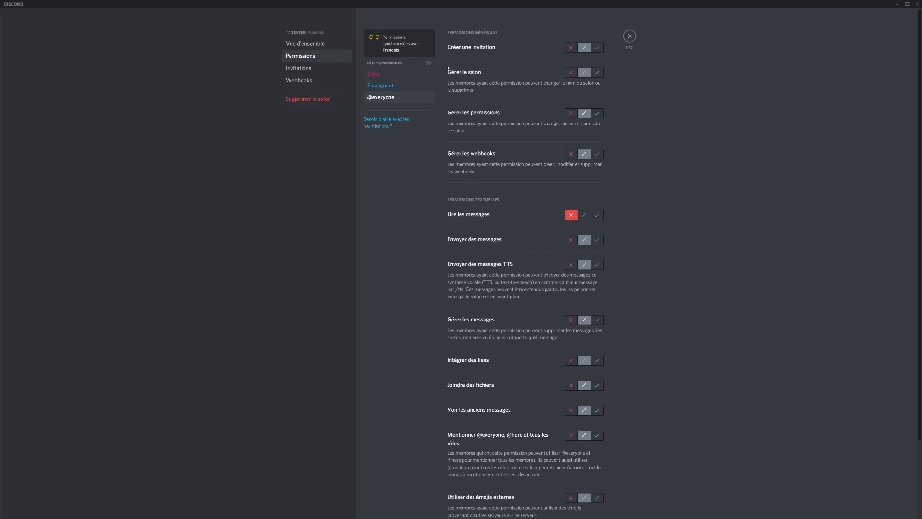
scroll(495, 112, "down", 2)
scroll(502, 133, "up", 2)
left_click(403, 78)
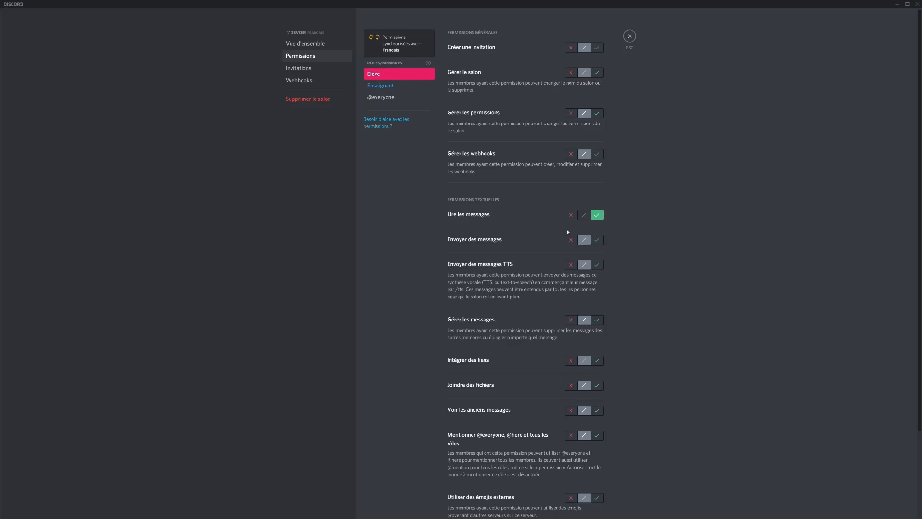
Deny Eleve creating invitations and managing the channel, its permissions and webhooks.
left_click(571, 47)
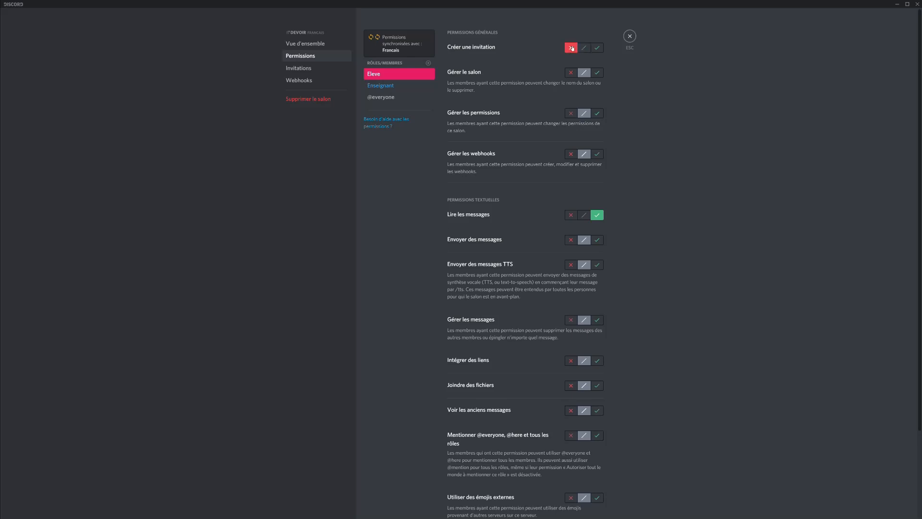
left_click(571, 73)
left_click(574, 114)
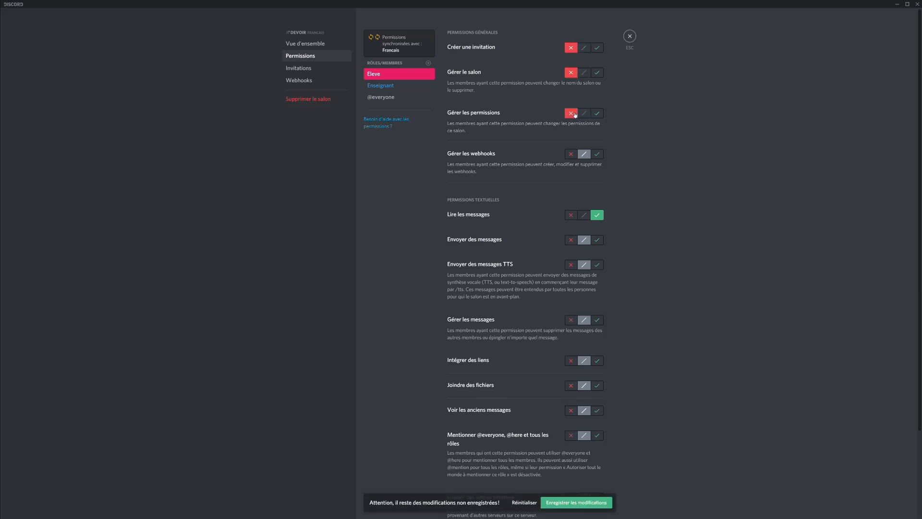
left_click(572, 154)
Deny Eleve sending and TTS messages, managing messages, links, files, history, mentions, external emojis, reactions; select Enseignant.
scroll(571, 148, "down", 2)
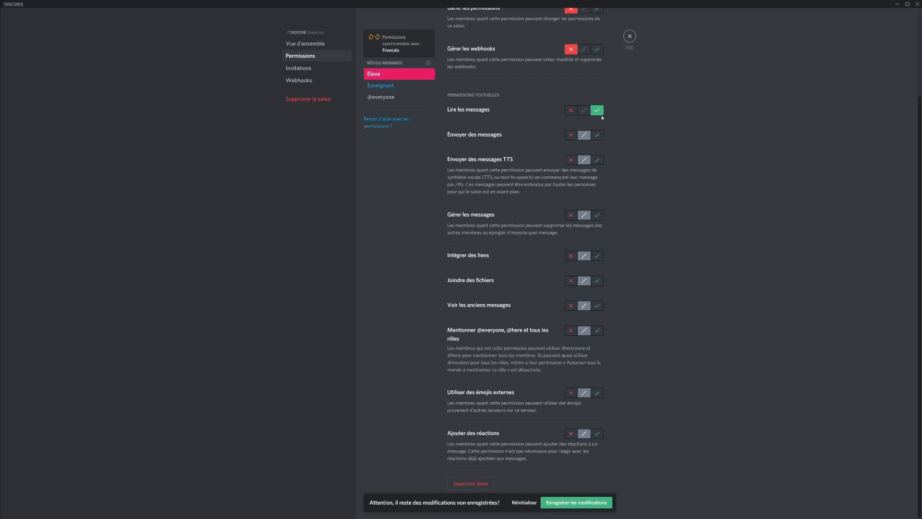
left_click(573, 136)
left_click(572, 160)
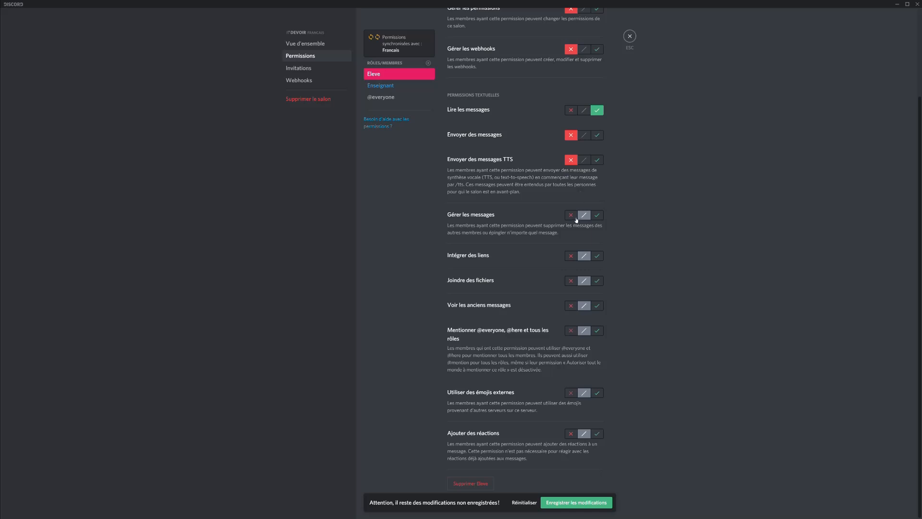
left_click(576, 219)
left_click(571, 257)
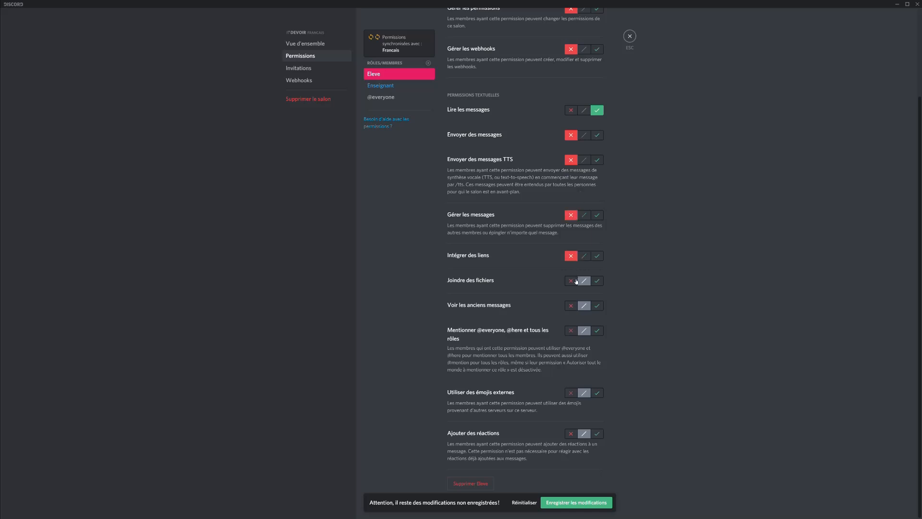
left_click(572, 282)
left_click(572, 307)
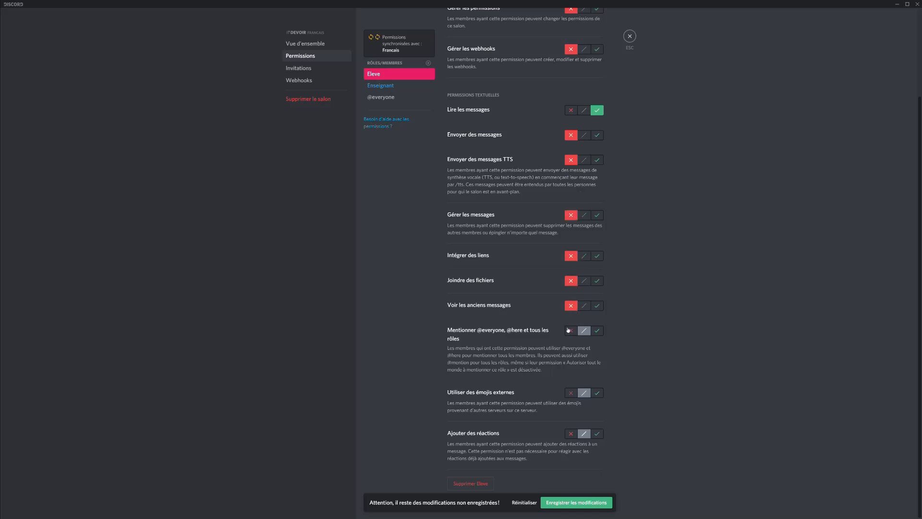
left_click(570, 331)
left_click(572, 394)
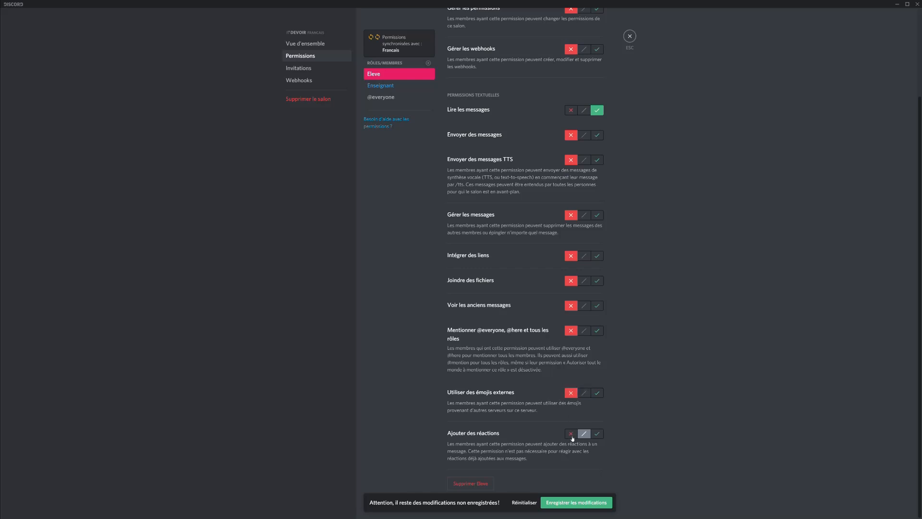
left_click(571, 434)
scroll(523, 251, "up", 3)
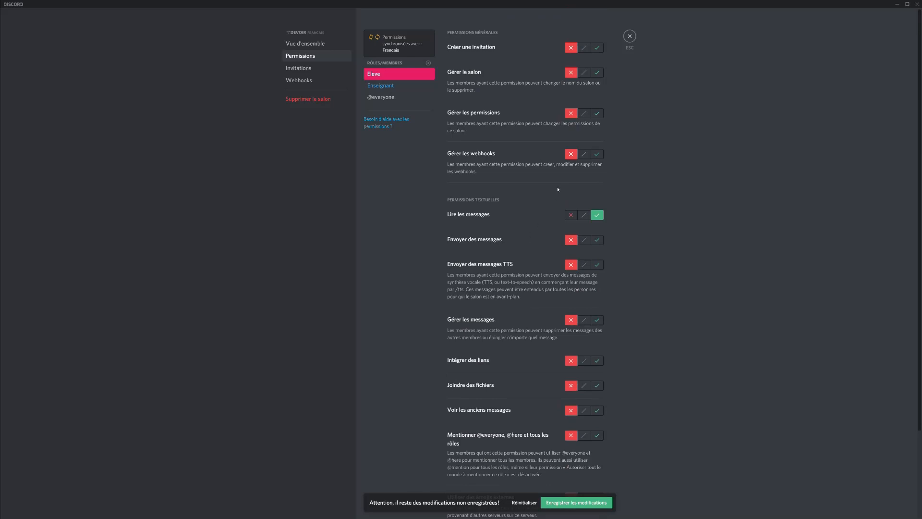
left_click(386, 87)
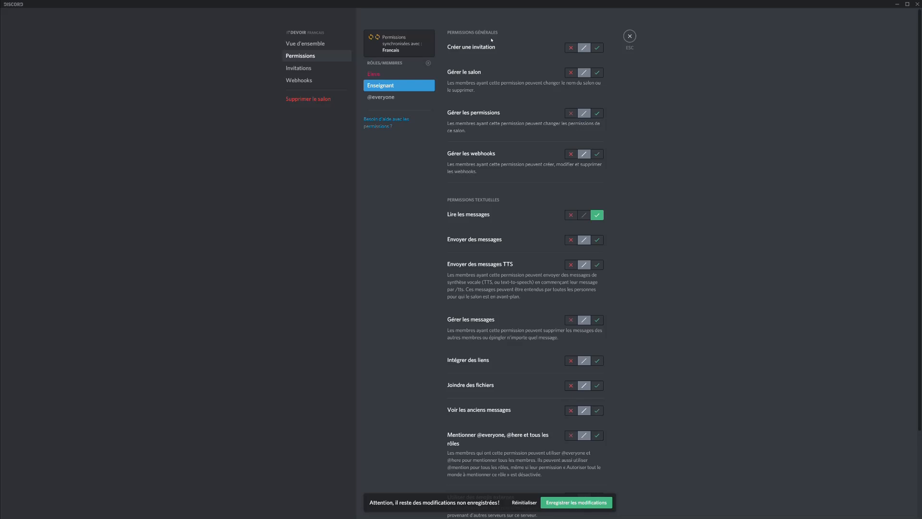
Allow Enseignant to manage the #devoir channel, its permissions and webhooks.
left_click(574, 48)
left_click(571, 73)
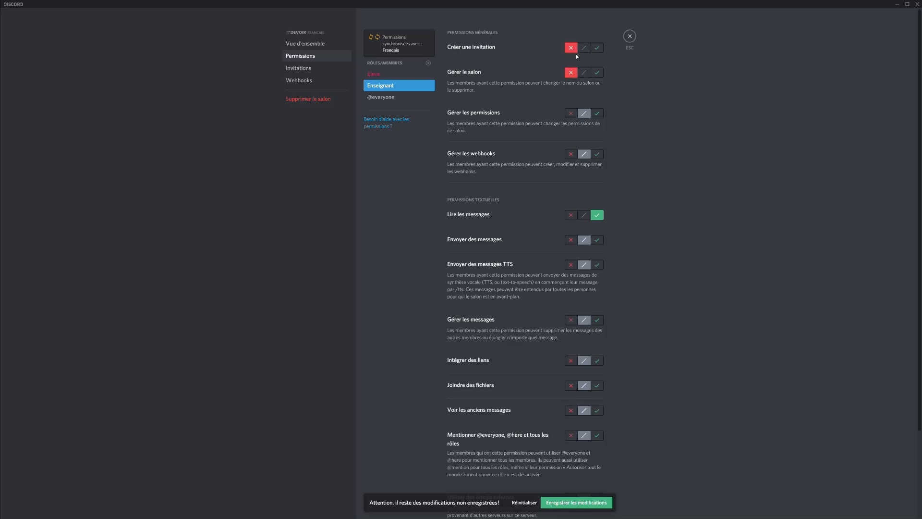
left_click(584, 47)
left_click(584, 73)
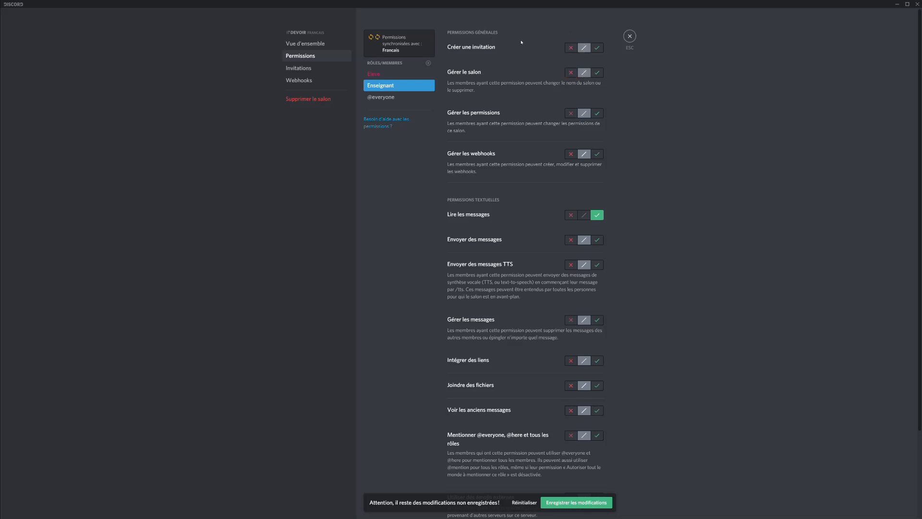
left_click(596, 73)
left_click(598, 114)
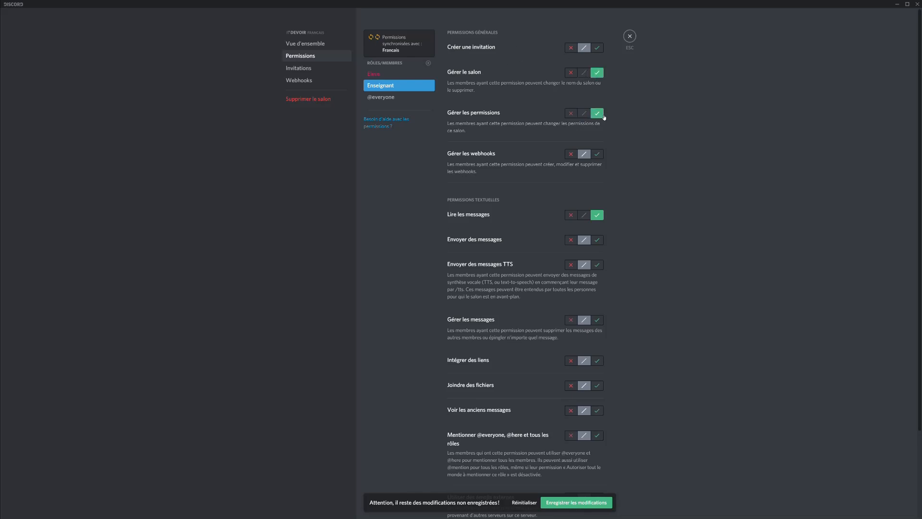
left_click(596, 153)
Allow Enseignant to send and TTS messages, manage messages, embed links, attach files, read history.
scroll(597, 158, "down", 3)
left_click(601, 171)
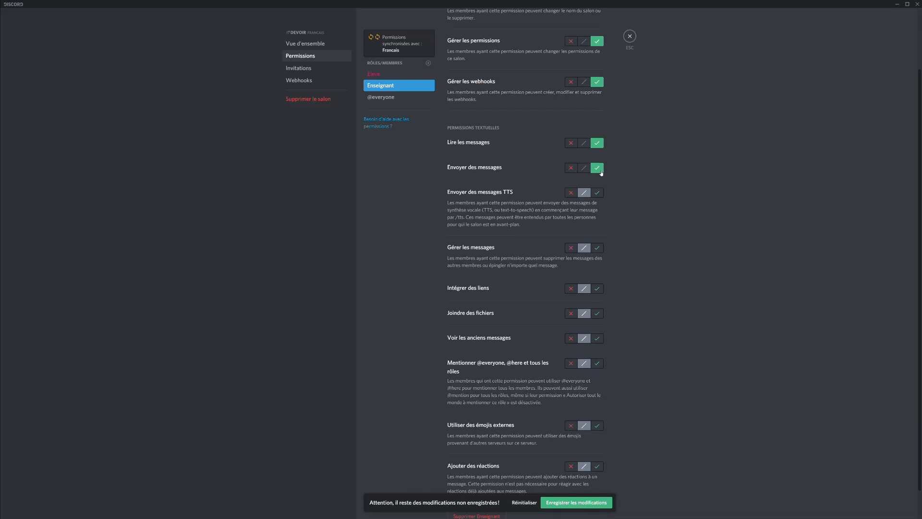
left_click(600, 193)
left_click(597, 249)
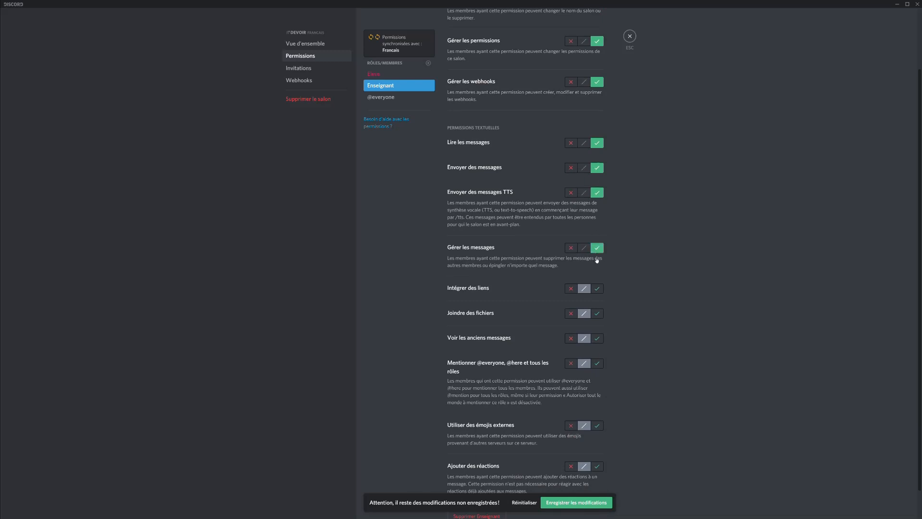
left_click(595, 289)
left_click(597, 313)
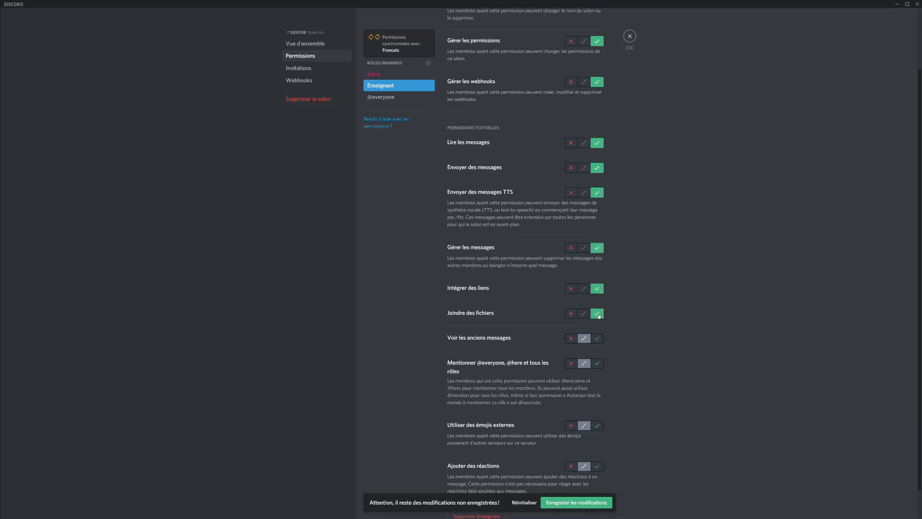
scroll(633, 239, "down", 1)
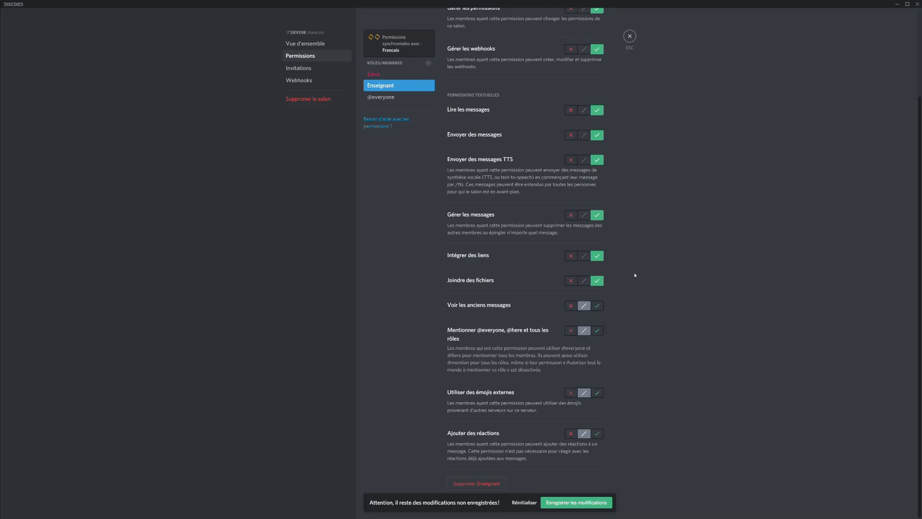
left_click(596, 306)
left_click(414, 96)
scroll(553, 63, "up", 2)
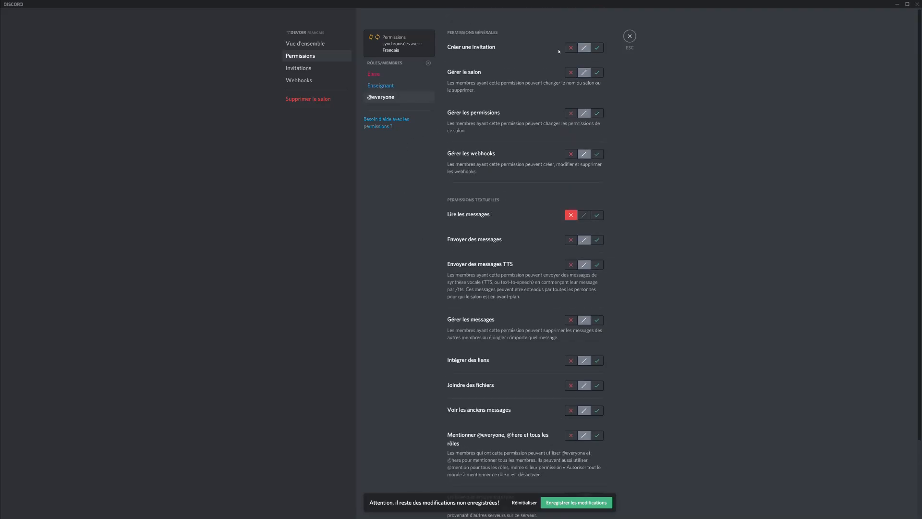
left_click(571, 48)
left_click(570, 72)
left_click(571, 113)
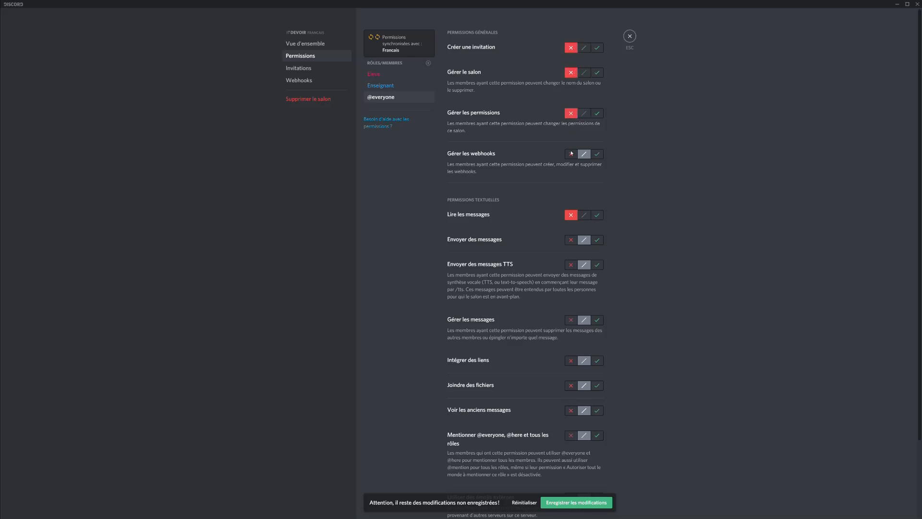
left_click(571, 154)
left_click(571, 242)
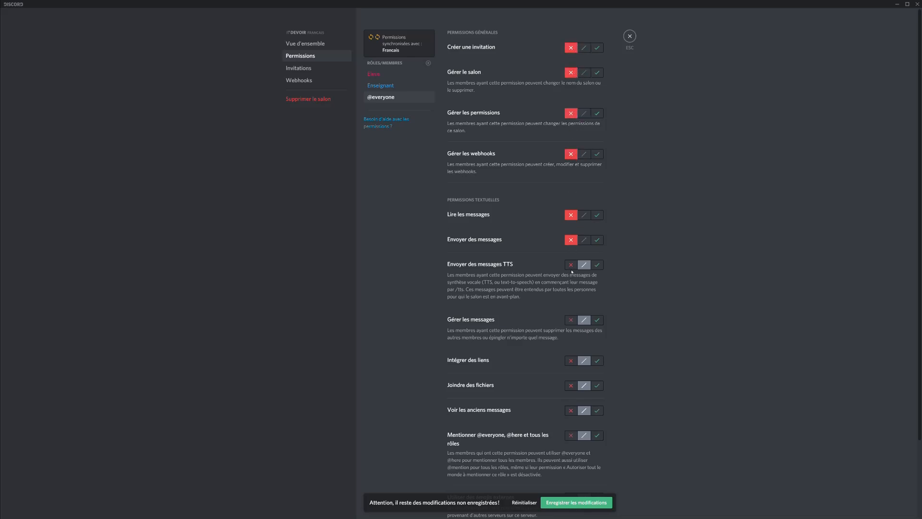
left_click(571, 265)
scroll(591, 241, "down", 2)
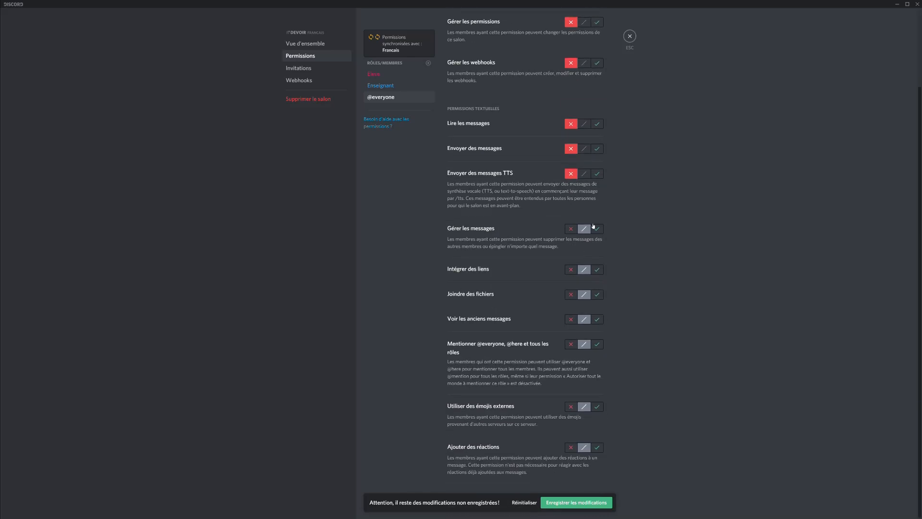
left_click(571, 229)
left_click(572, 269)
left_click(572, 294)
left_click(571, 320)
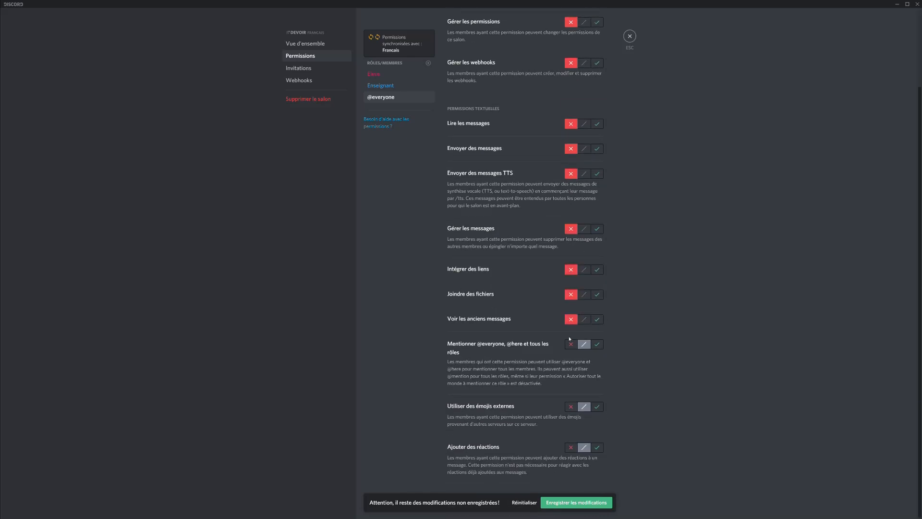
left_click(571, 344)
left_click(571, 406)
left_click(571, 448)
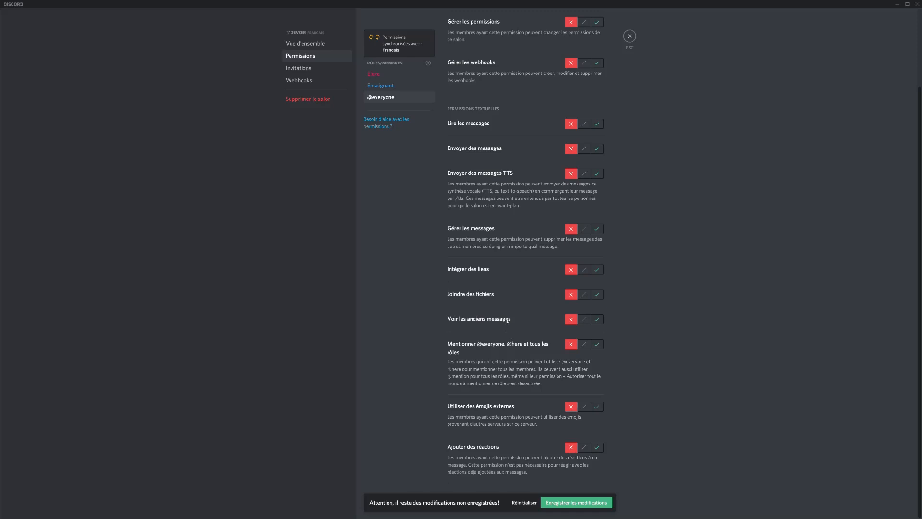
scroll(508, 321, "up", 2)
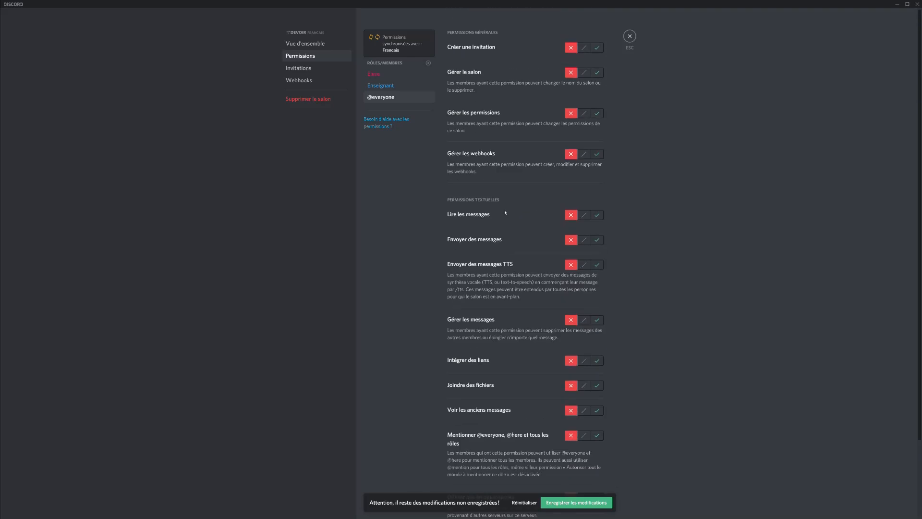
left_click(398, 90)
Save the #devoir permission changes and close the channel settings.
left_click(336, 71)
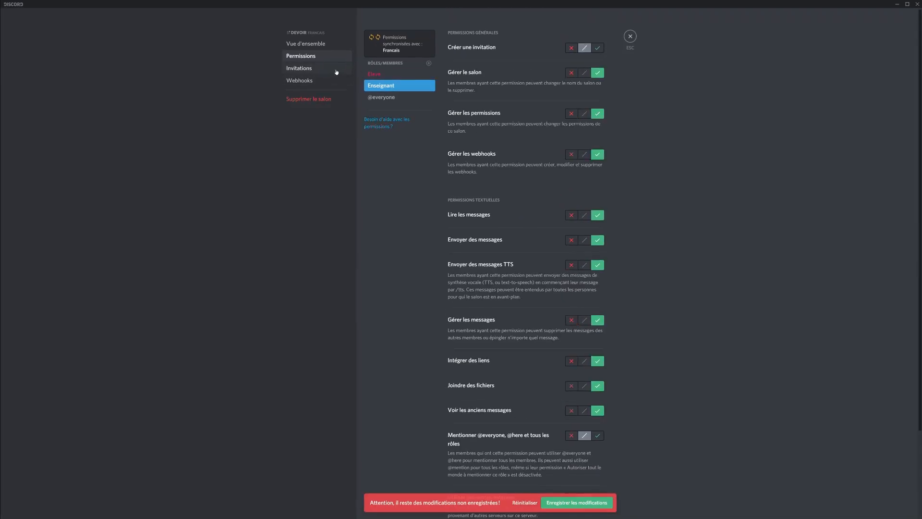
left_click(575, 502)
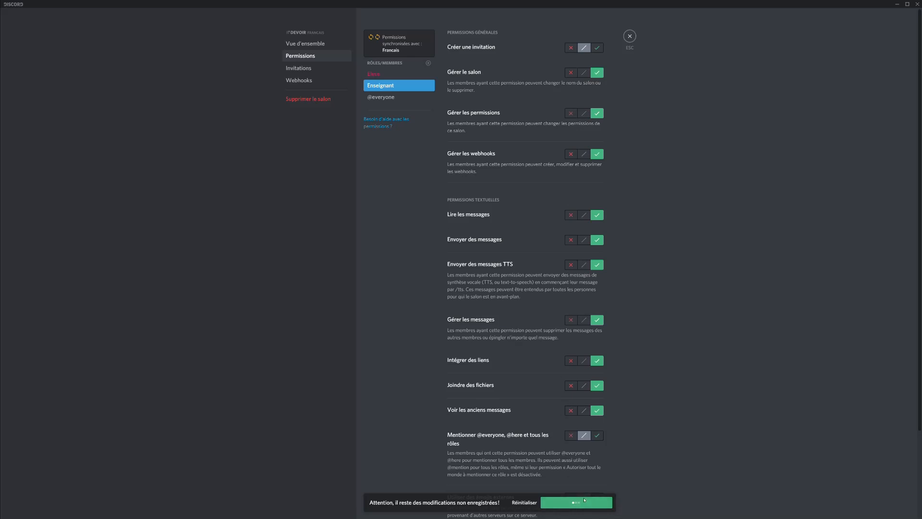
left_click(629, 37)
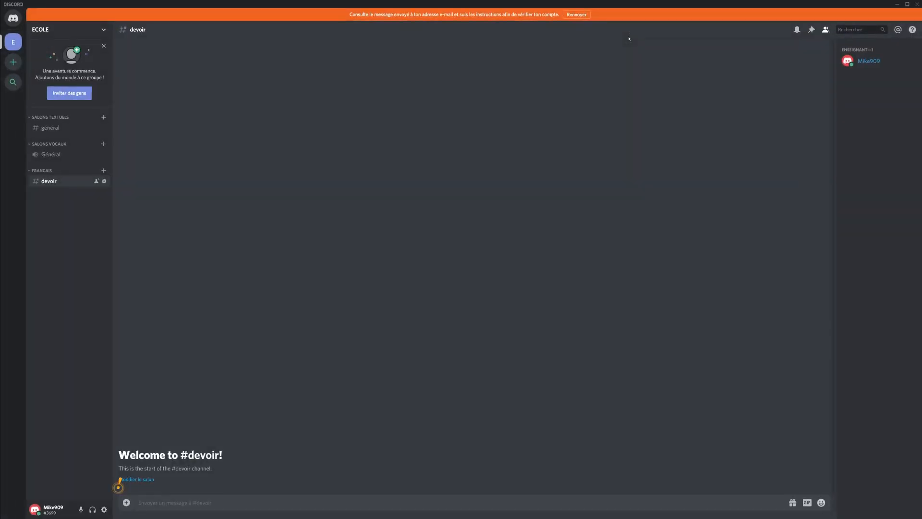
left_click(228, 508)
Add a private voice channel 'Cours' that the Enseignant and Eleve roles can join.
right_click(68, 227)
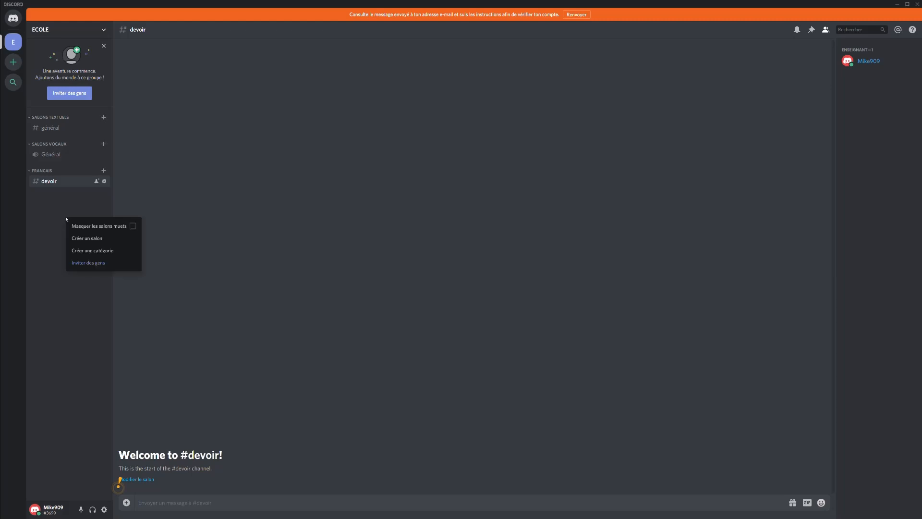
left_click(102, 241)
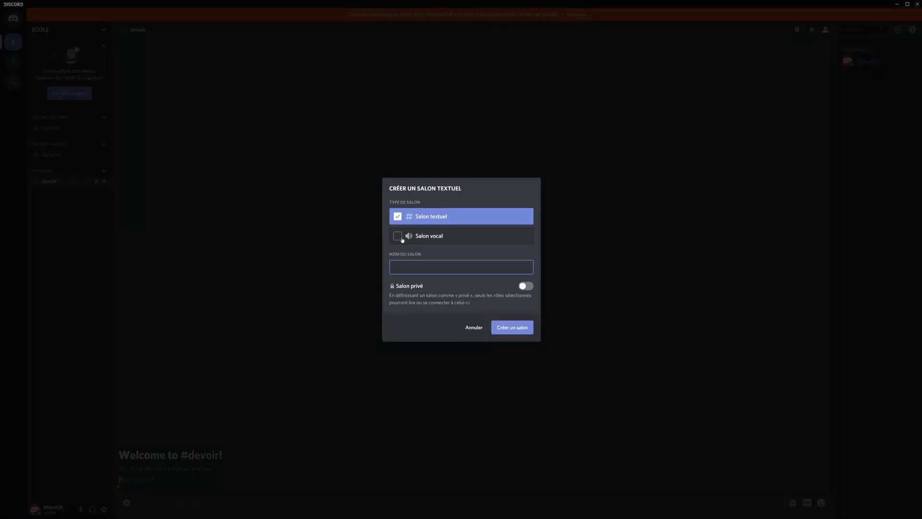
left_click(402, 239)
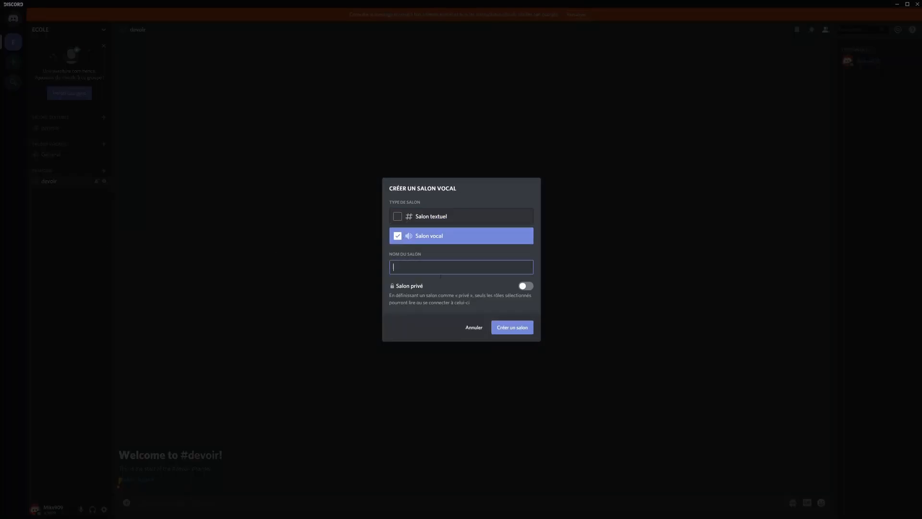
left_click(441, 277)
type("Cours")
left_click(527, 286)
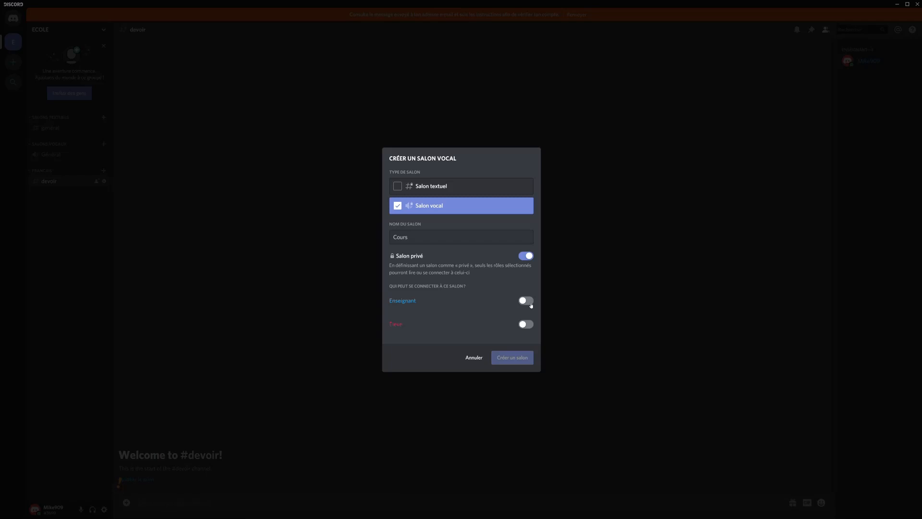
left_click(529, 302)
left_click(528, 323)
left_click(526, 357)
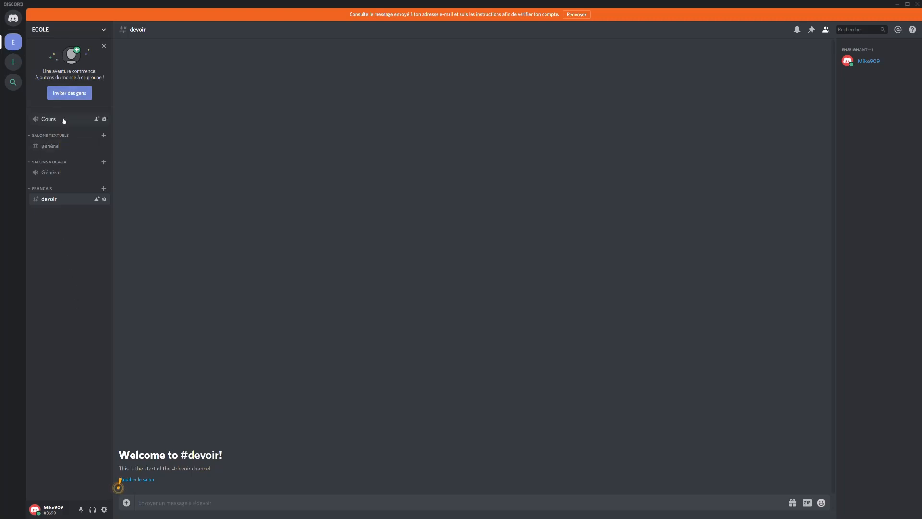
Place Cours beneath #devoir in FRANCAIS, sync its permissions, then briefly join and leave it.
left_click_drag(61, 118, 82, 210)
left_click_drag(61, 119, 57, 203)
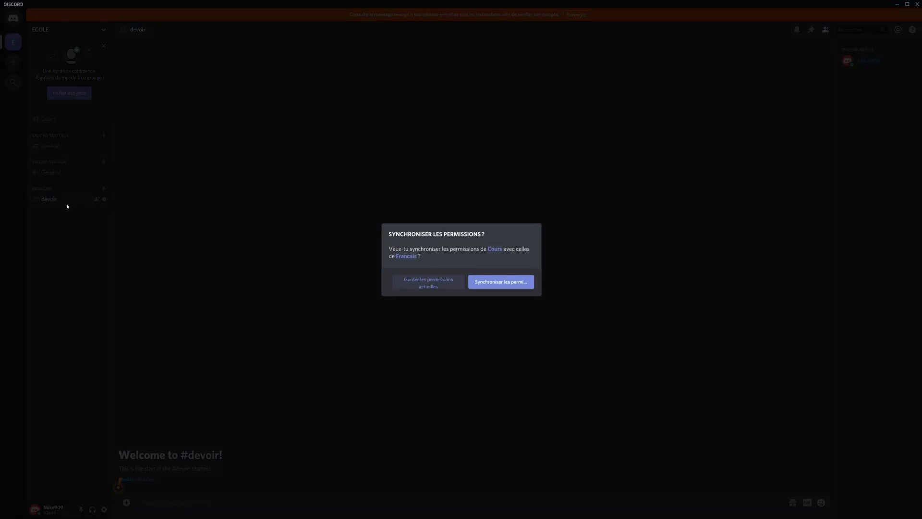
left_click(497, 285)
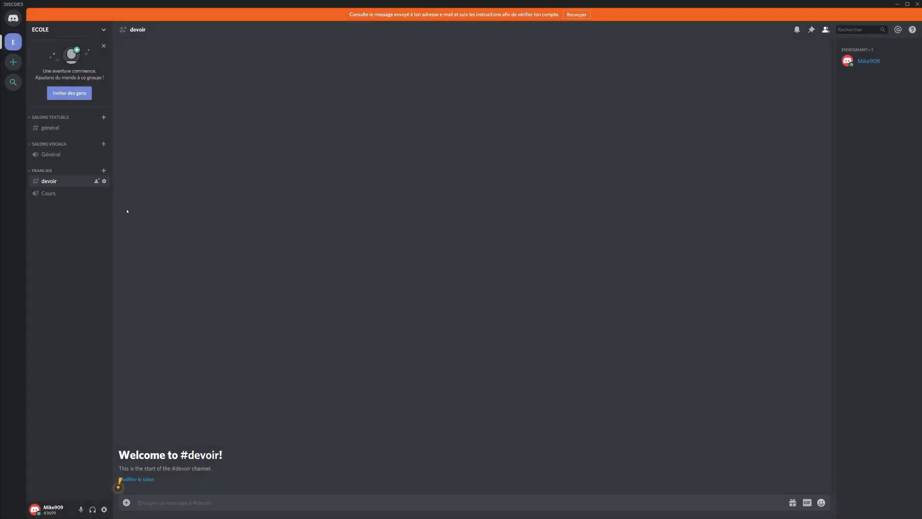
left_click(90, 196)
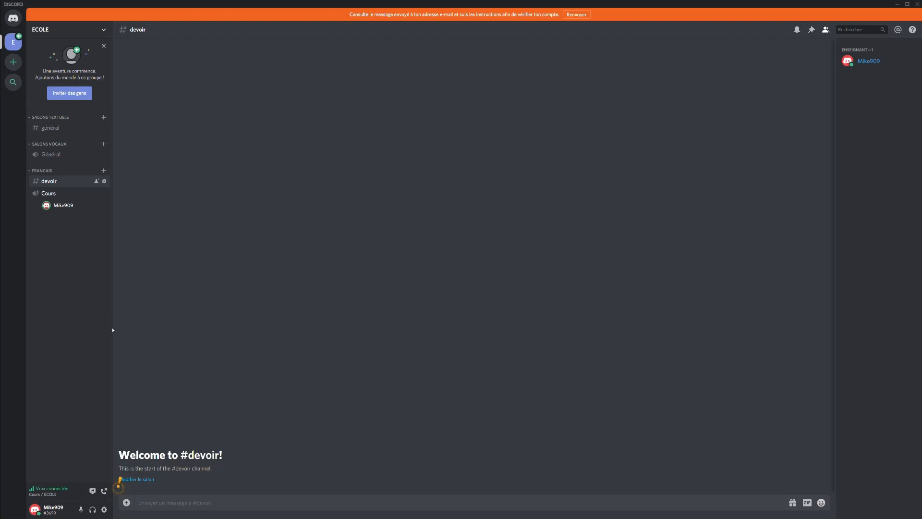
left_click(110, 492)
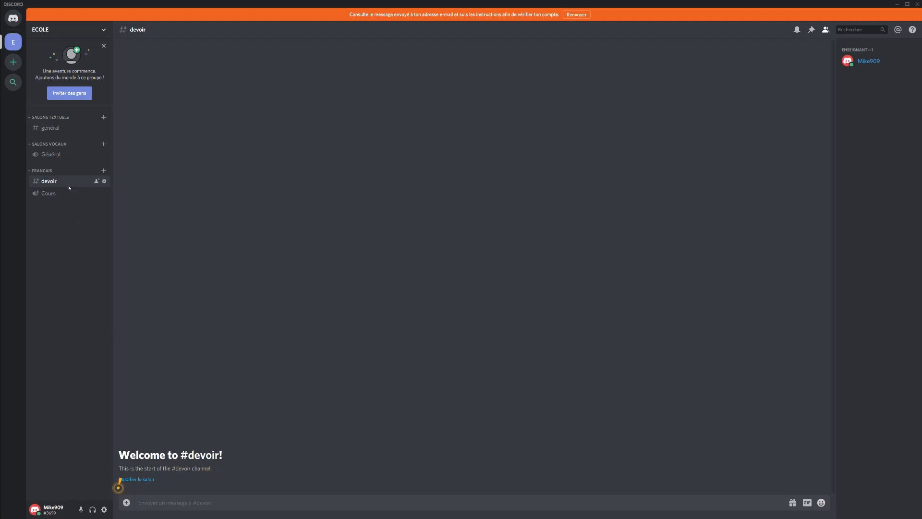
Open the Cours voice channel's settings and go to its Permissions page.
left_click(104, 194)
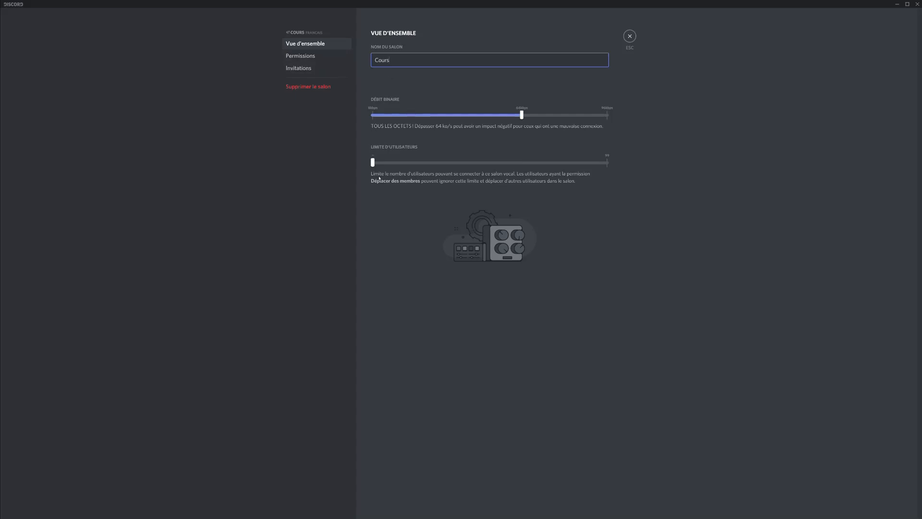
left_click_drag(374, 164, 344, 158)
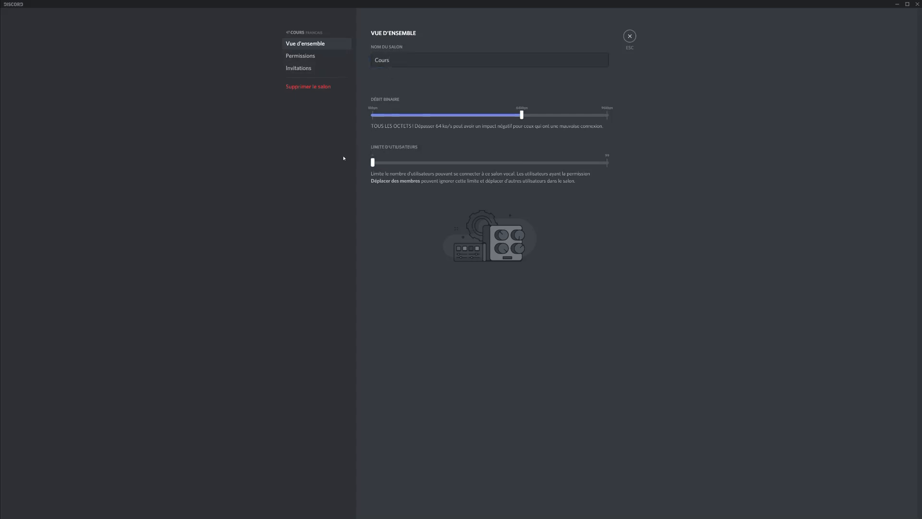
left_click(308, 56)
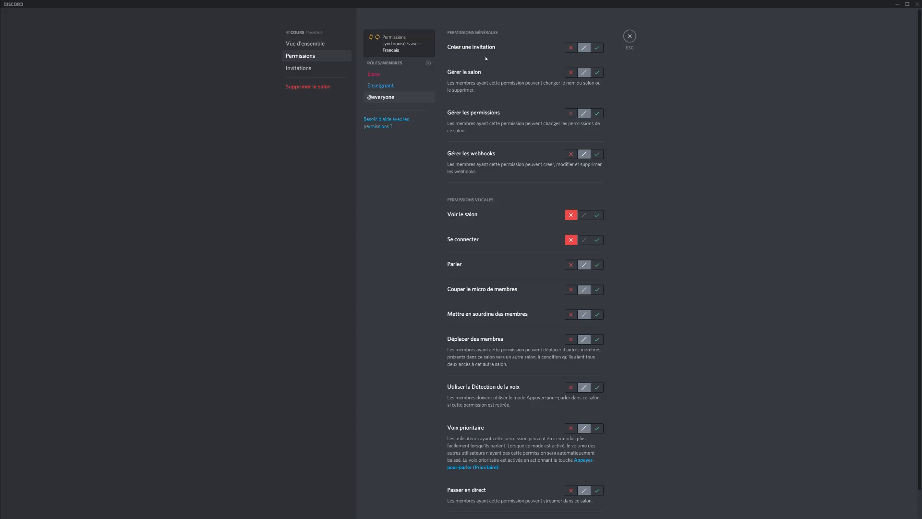
left_click(571, 47)
left_click(572, 73)
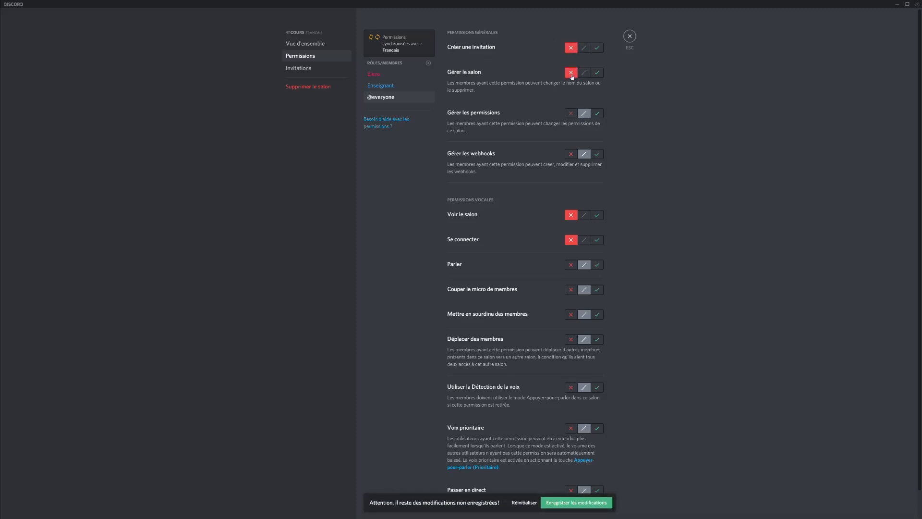
left_click(571, 113)
left_click(571, 154)
scroll(565, 140, "down", 1)
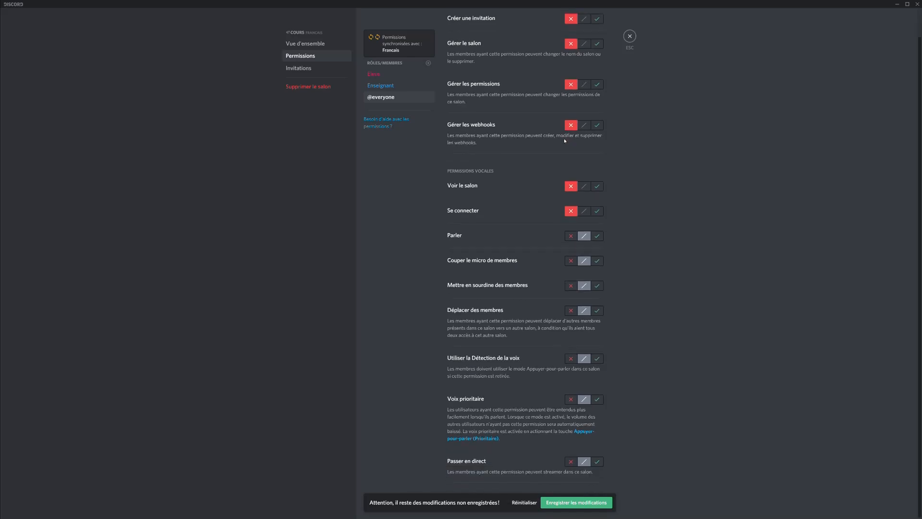
left_click(571, 236)
left_click(571, 261)
left_click(571, 286)
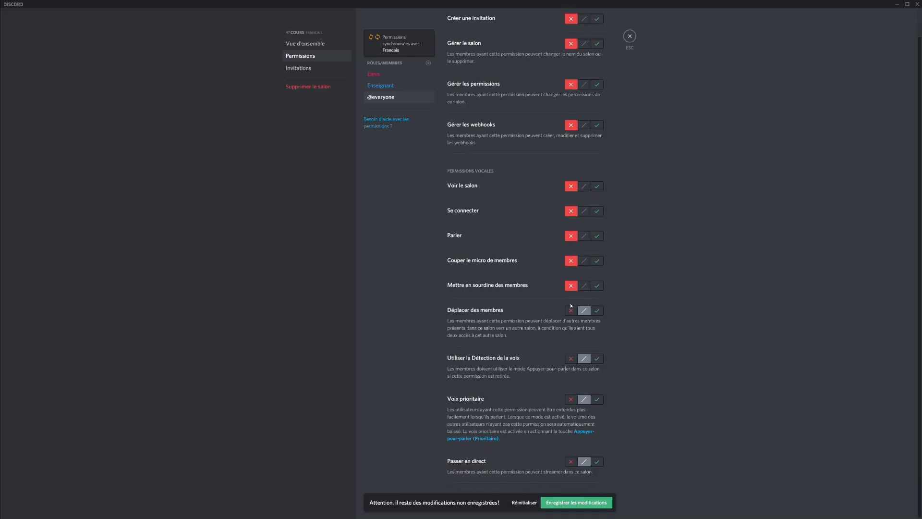
left_click(571, 310)
left_click(571, 359)
left_click(571, 399)
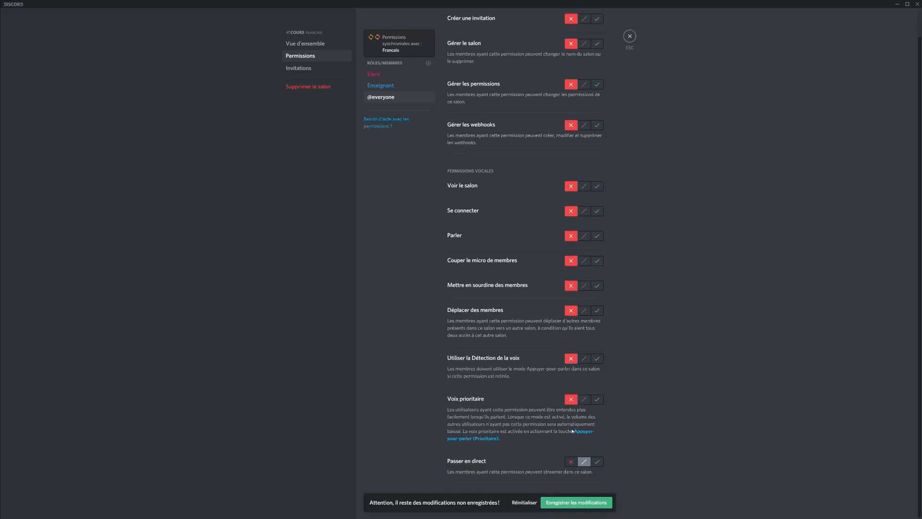
left_click(571, 461)
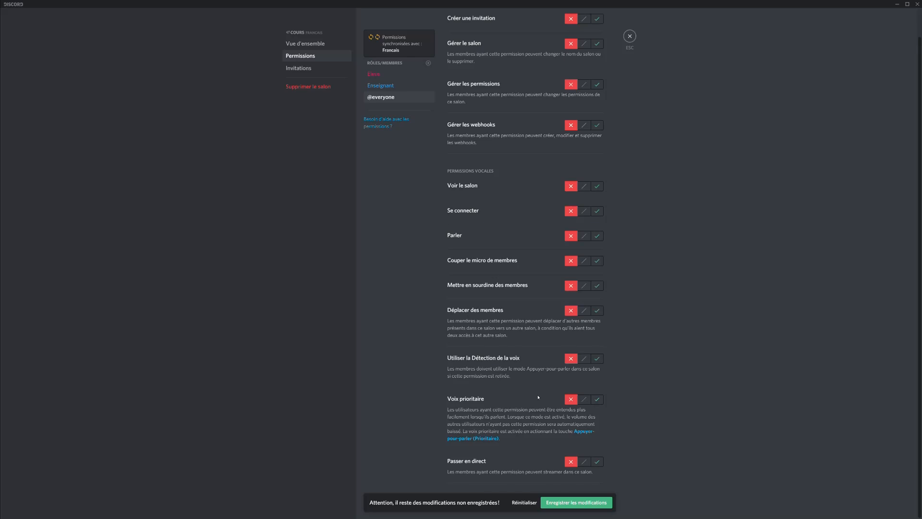
left_click(402, 77)
scroll(523, 57, "up", 1)
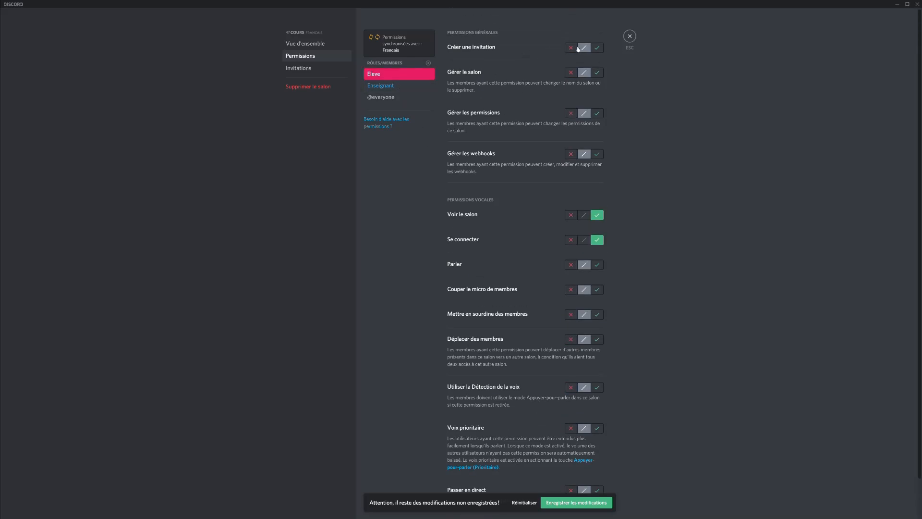
Deny Eleve creating invites and managing the channel, permissions and webhooks on Cours.
left_click(571, 48)
left_click(572, 73)
left_click(572, 113)
left_click(571, 154)
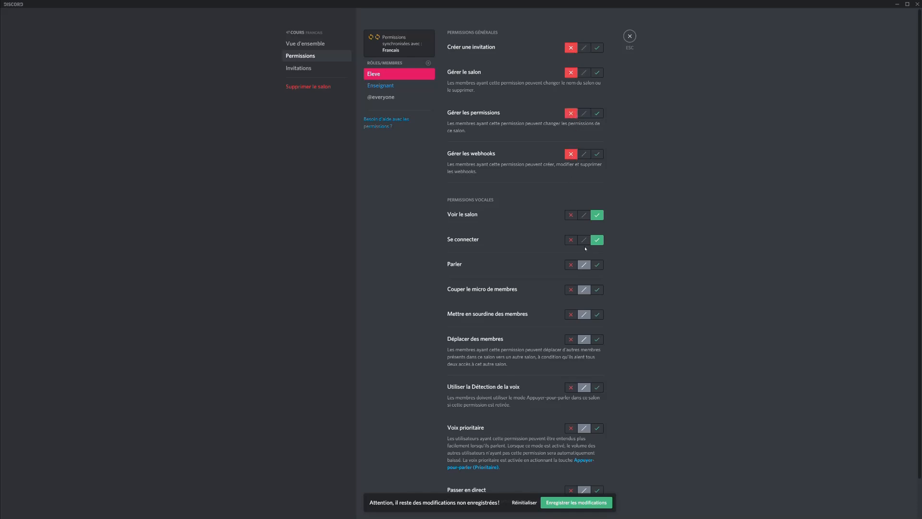
Allow Eleve to speak; deny muting, deafening, moving members, voice activity, priority speaker and going live.
scroll(593, 243, "down", 1)
left_click(597, 229)
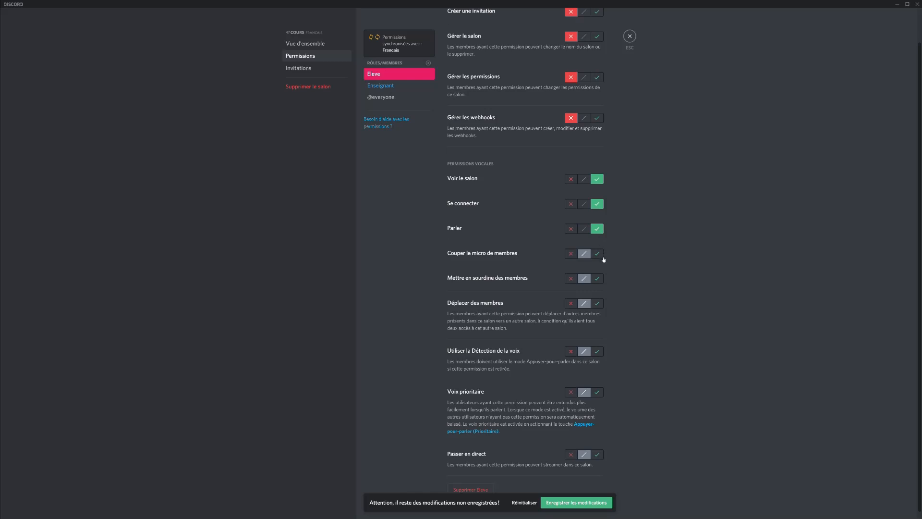
left_click(572, 254)
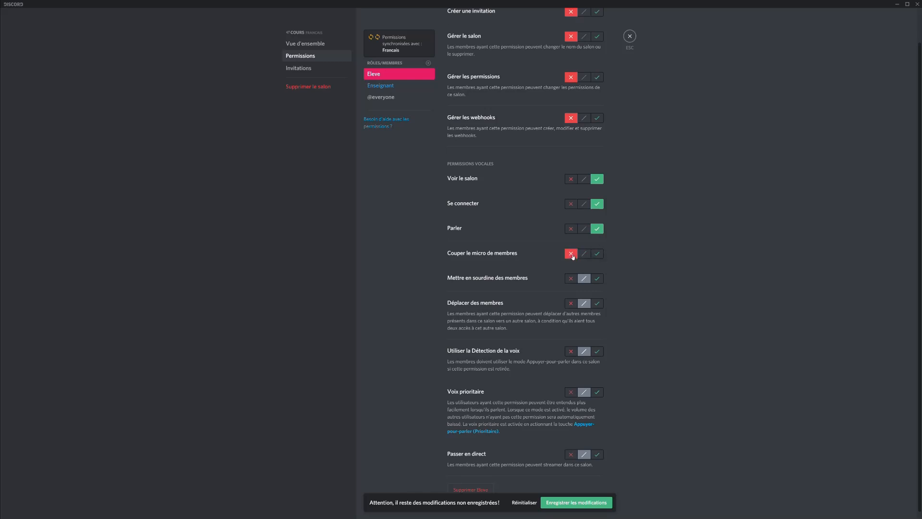
left_click(571, 279)
scroll(581, 296, "down", 1)
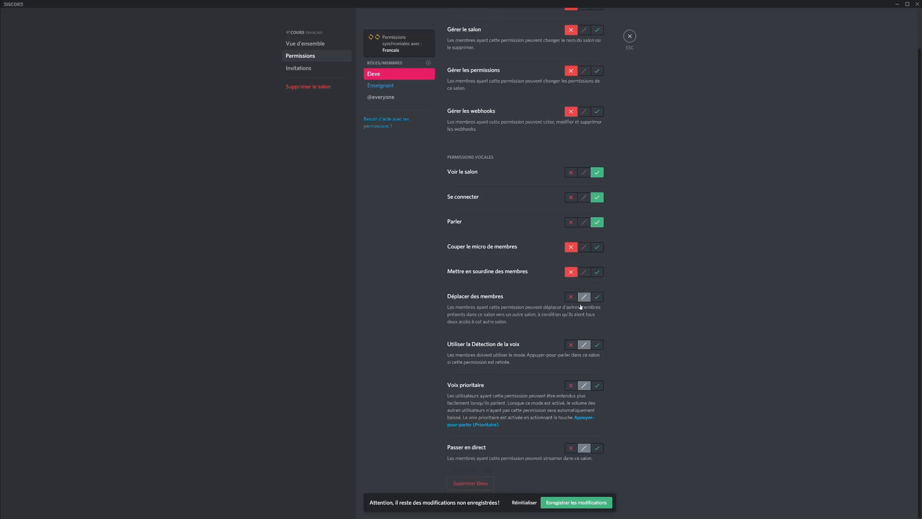
left_click(572, 297)
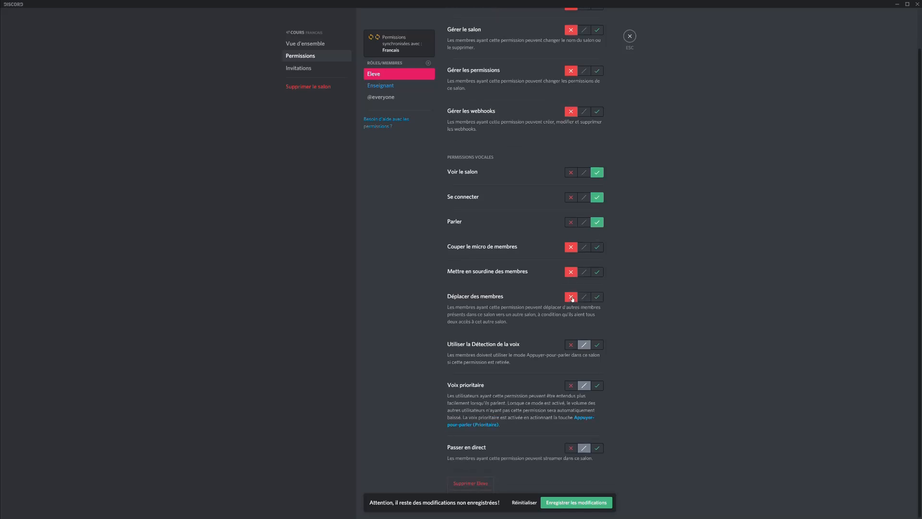
left_click(572, 345)
left_click(572, 386)
left_click(572, 448)
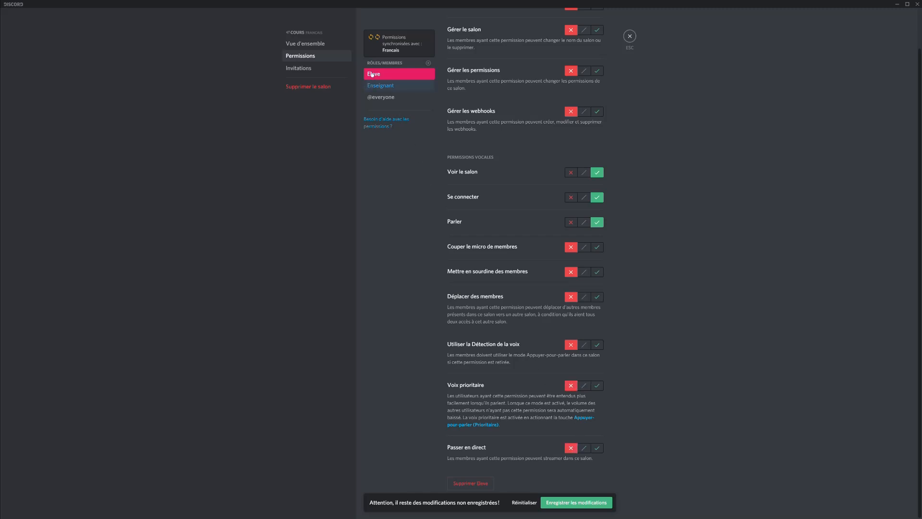
left_click(386, 85)
scroll(481, 133, "up", 2)
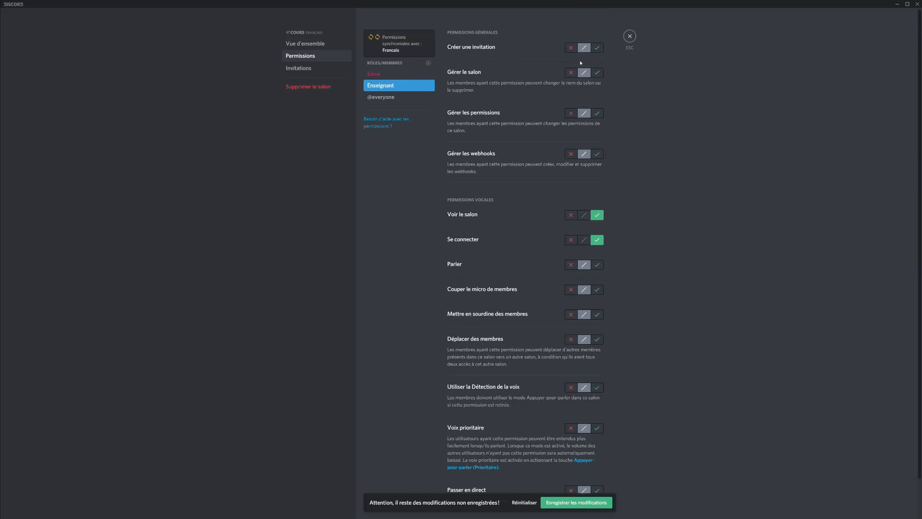
Allow Enseignant to manage channel, permissions and webhooks, speak, and mute, deafen and move members.
left_click(597, 73)
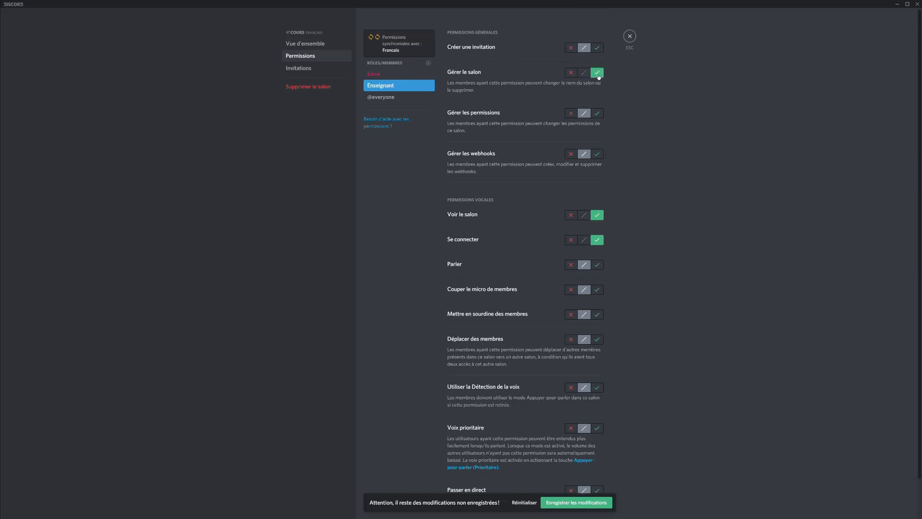
left_click(600, 114)
left_click(601, 155)
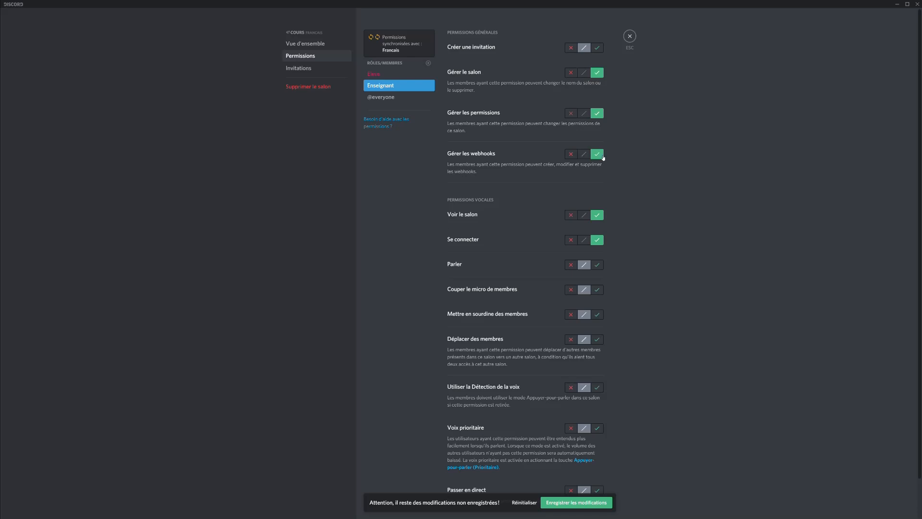
left_click(597, 266)
left_click(600, 294)
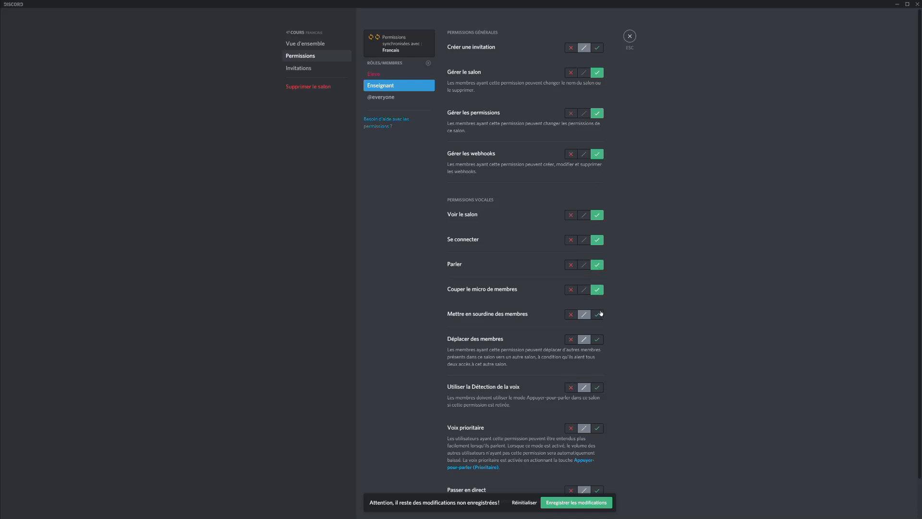
left_click(598, 316)
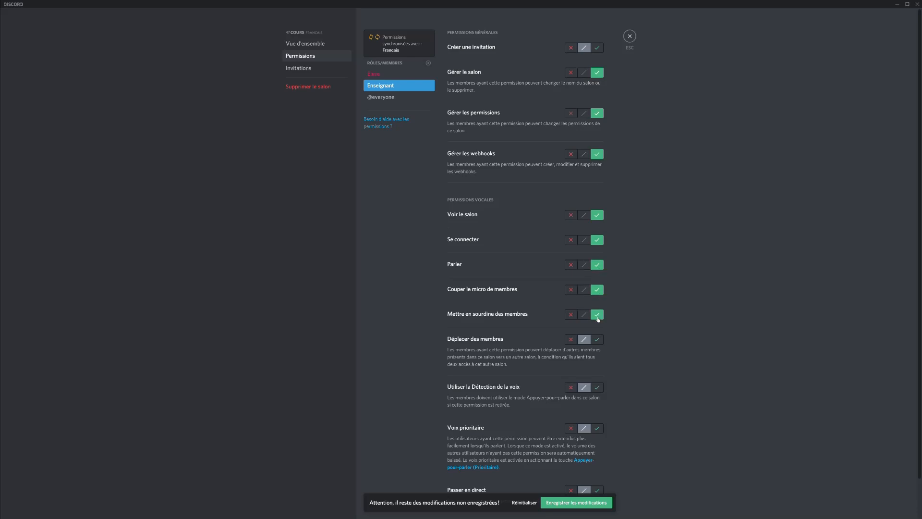
left_click(595, 342)
Save the Cours permission changes and close the channel settings.
scroll(590, 443, "down", 2)
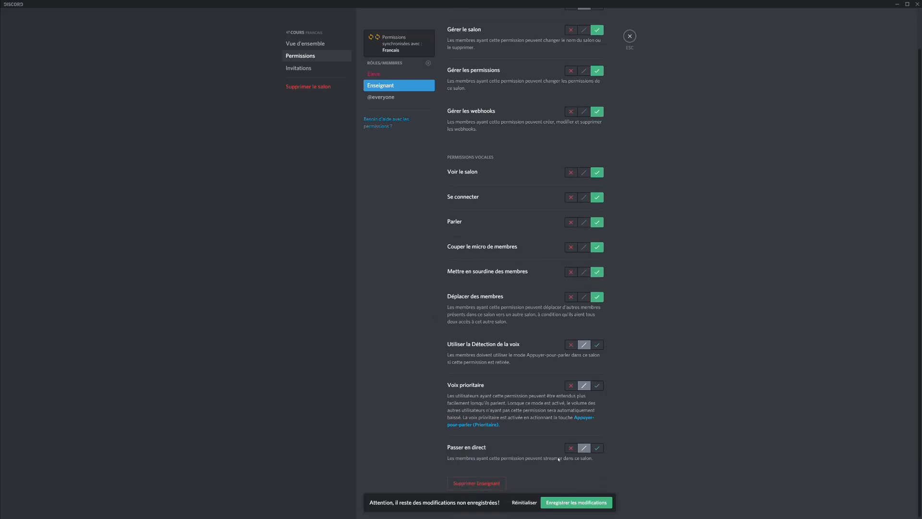
left_click(577, 503)
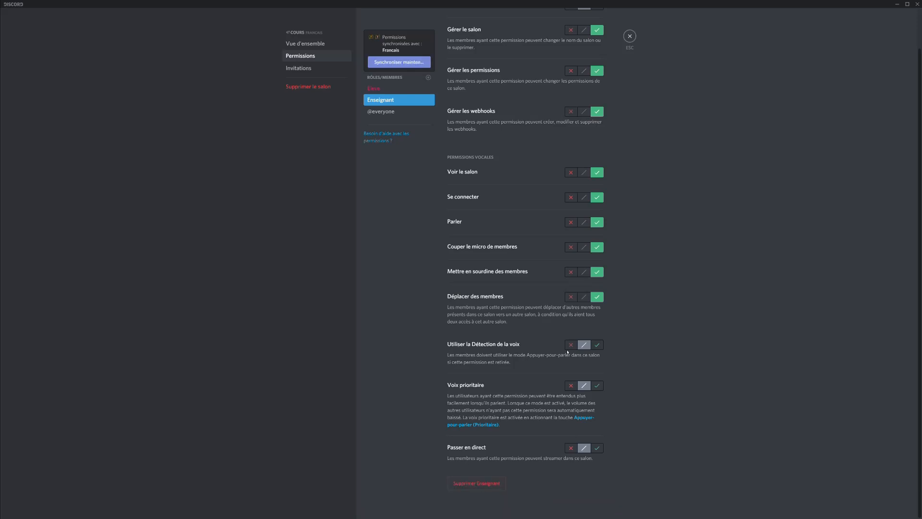
left_click(630, 36)
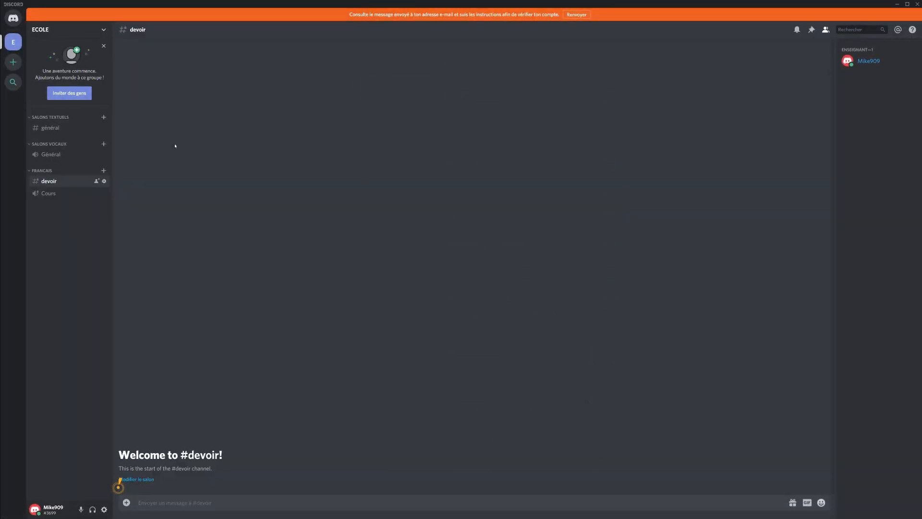
Create a private category named 'Maths' with access granted to the Enseignant and Eleve roles.
right_click(49, 223)
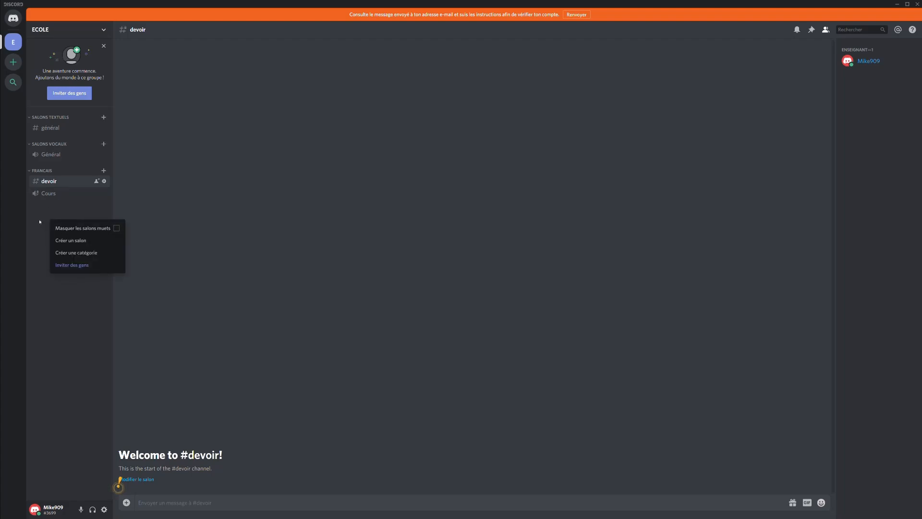
left_click(48, 217)
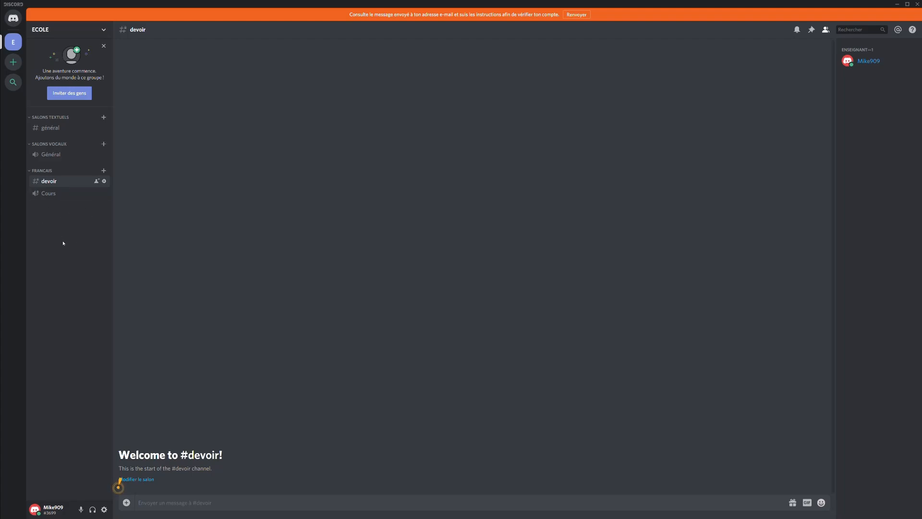
right_click(60, 237)
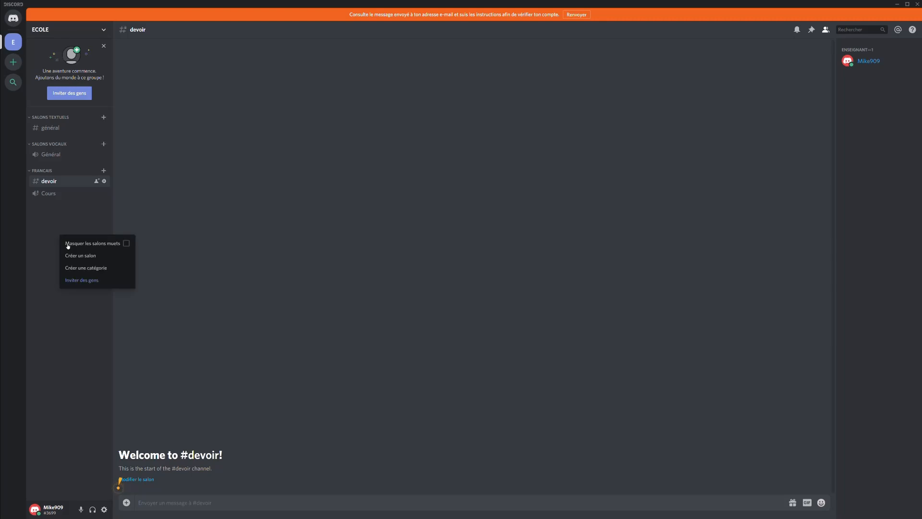
left_click(38, 206)
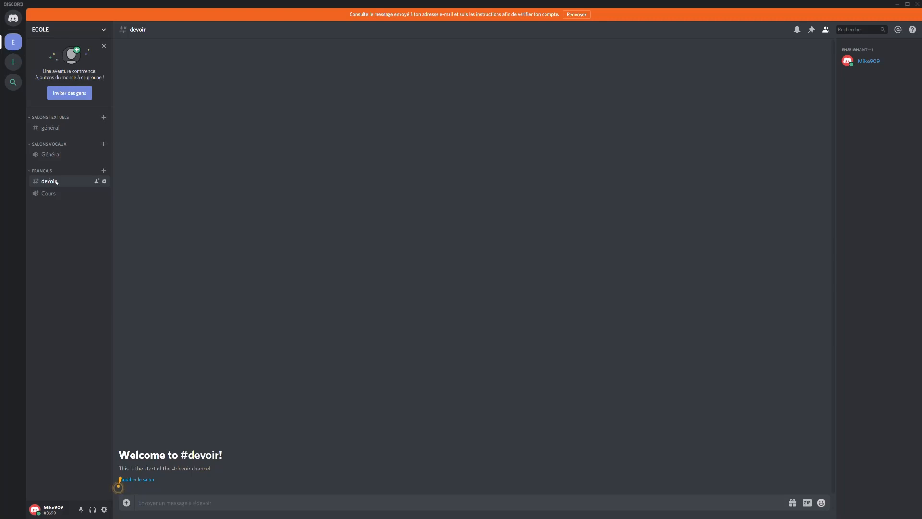
left_click_drag(56, 182, 58, 181)
right_click(57, 232)
left_click(94, 264)
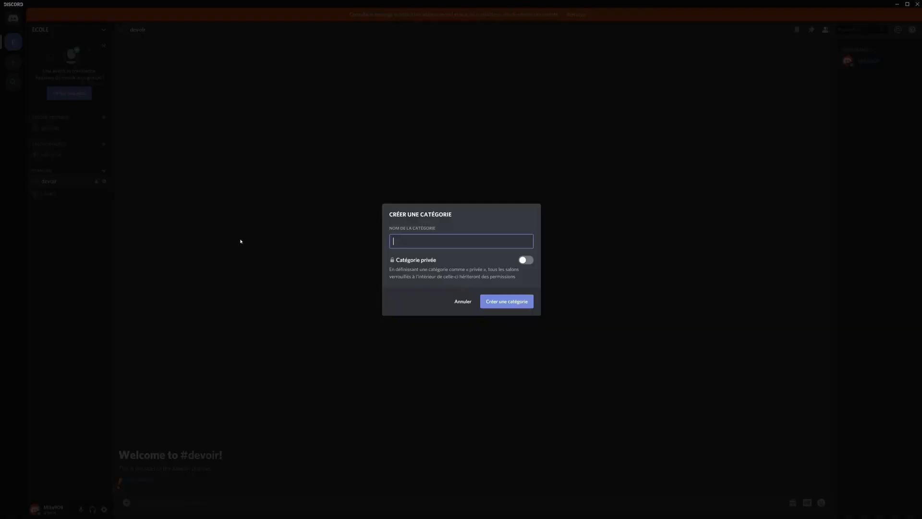
type("Maths")
left_click(526, 260)
left_click(526, 274)
left_click(526, 298)
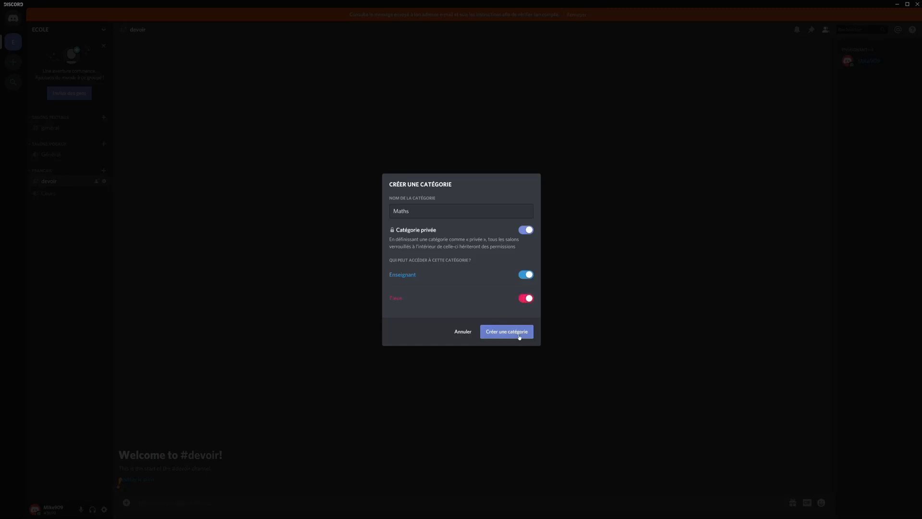
left_click(509, 330)
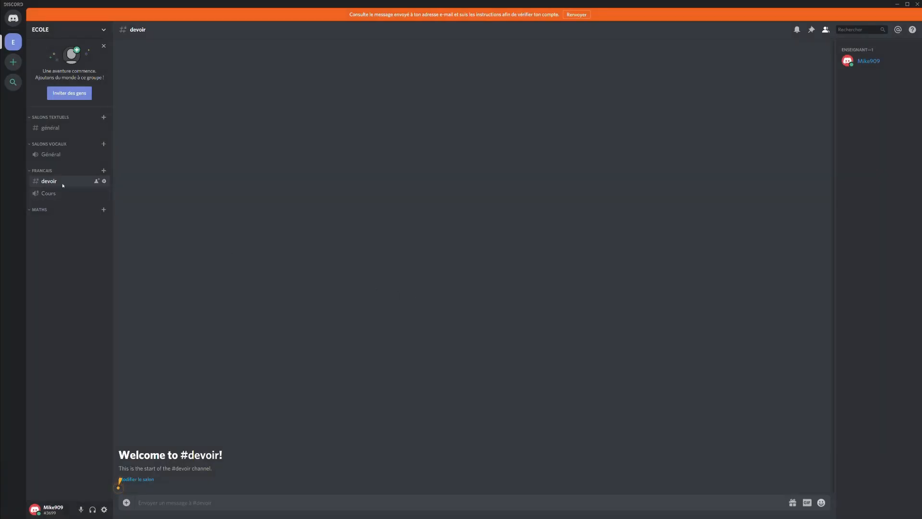
Duplicate the #devoir text channel and move the copy into the MATHS category.
right_click(64, 182)
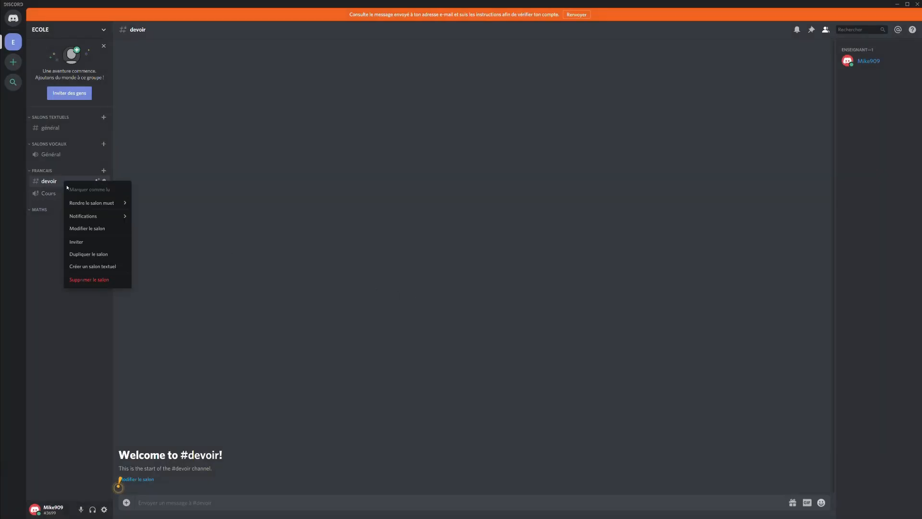
left_click(91, 254)
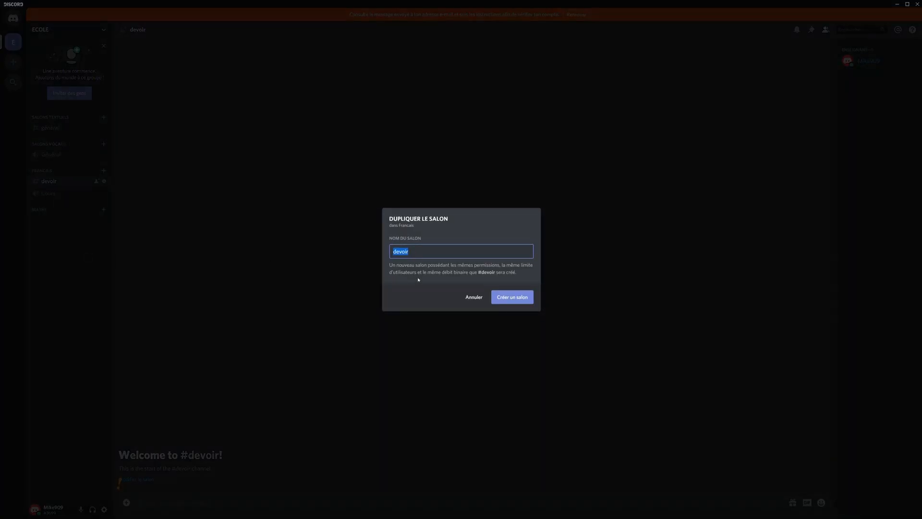
left_click(495, 298)
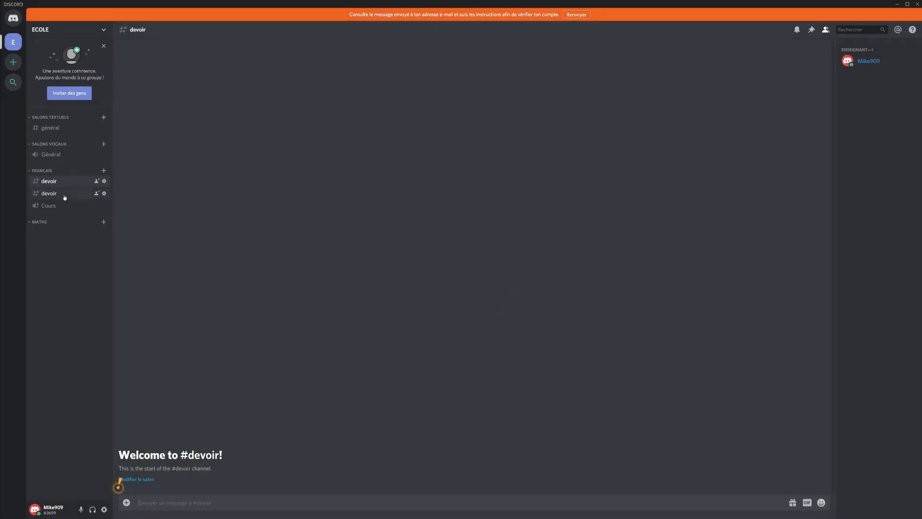
left_click_drag(65, 197, 56, 227)
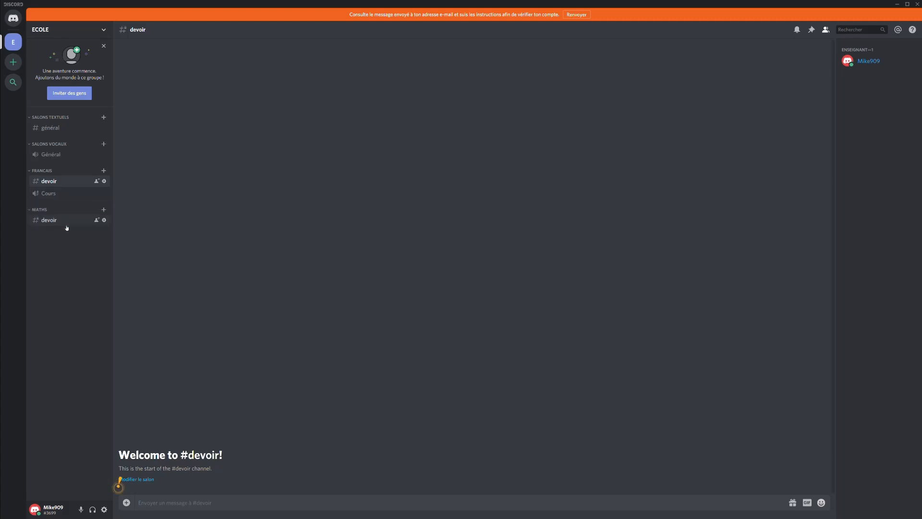
Duplicate the Cours voice channel and drag the copy beneath devoir toward MATHS.
right_click(71, 192)
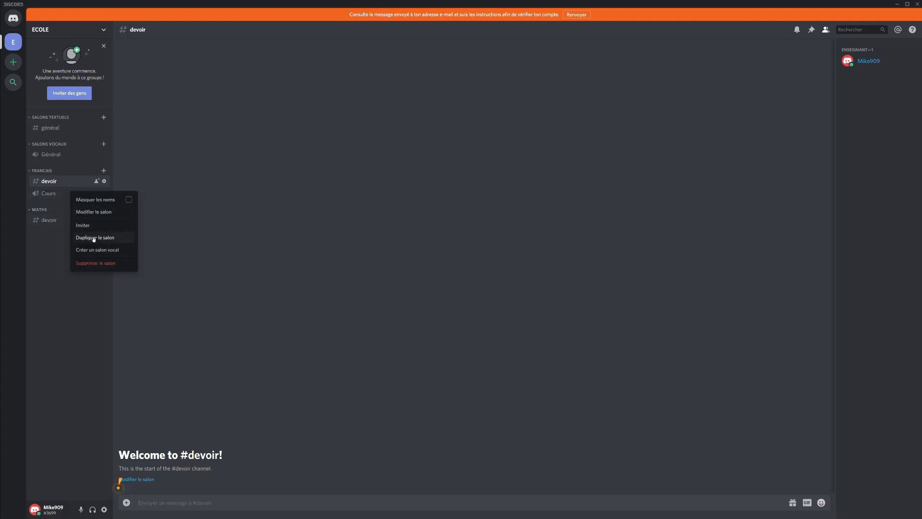
left_click(89, 236)
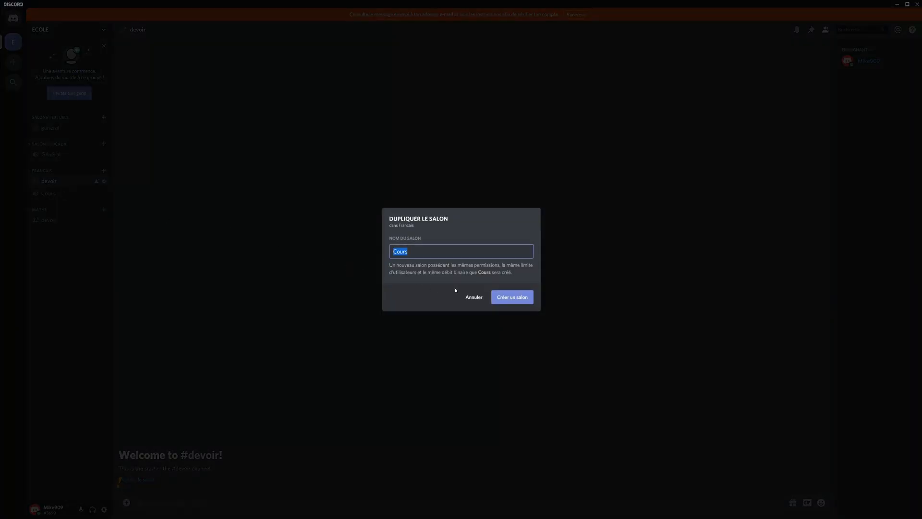
left_click(510, 296)
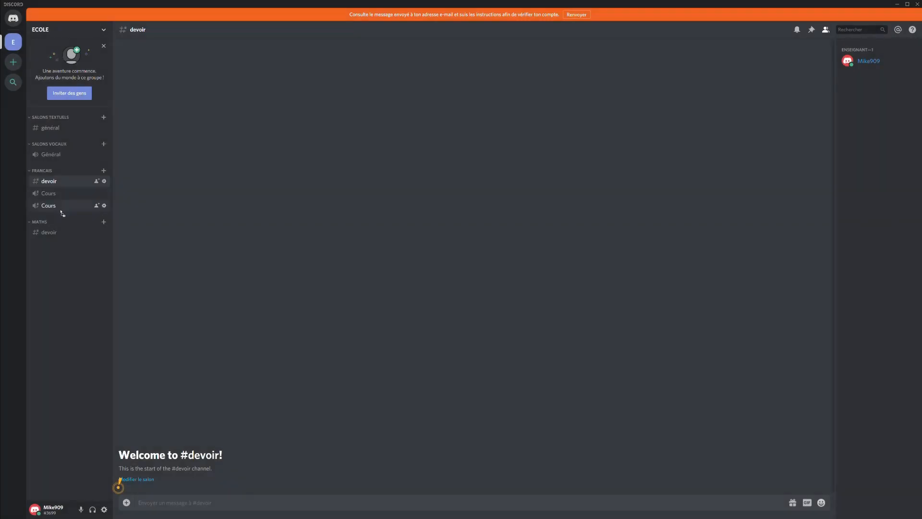
left_click_drag(61, 211, 48, 237)
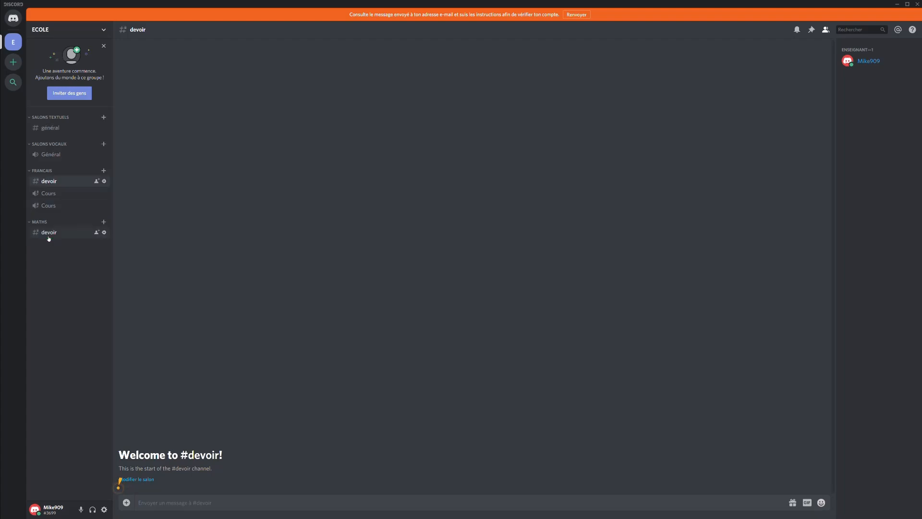